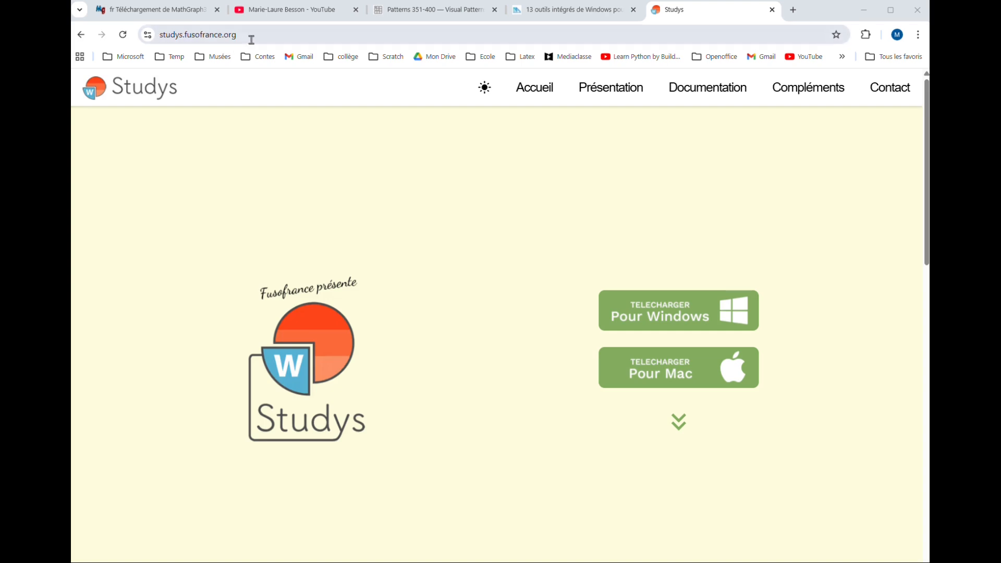
From the Windows download page, save the Version Collège manual installation without classeur or Synthèse vocale as studys_college_windows.zip in D:\Download
{"action": "left_click", "coordinate": [678, 320]}
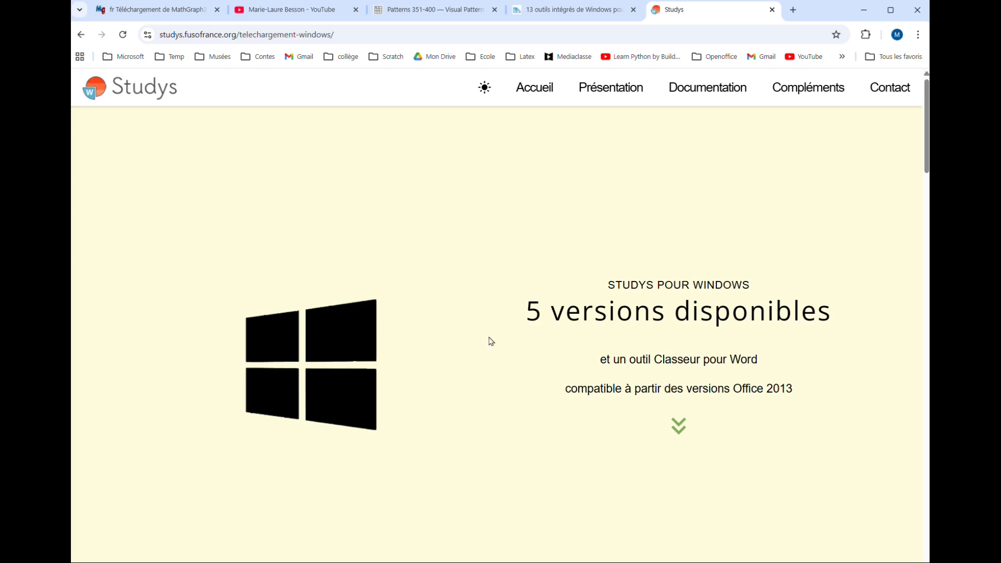
{"action": "left_click", "coordinate": [683, 428]}
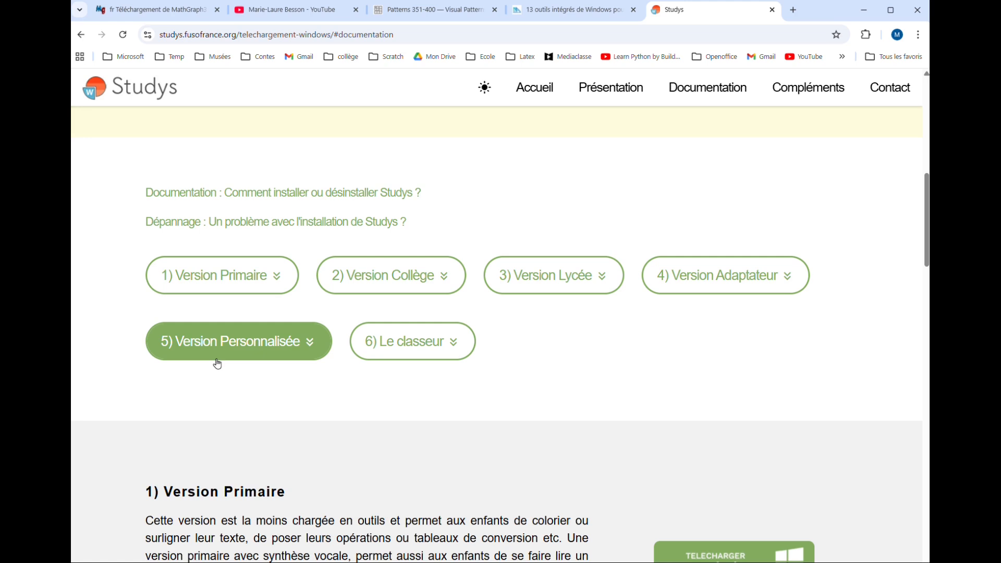
{"action": "scroll", "coordinate": [480, 398], "scroll_direction": "down", "scroll_amount": 5}
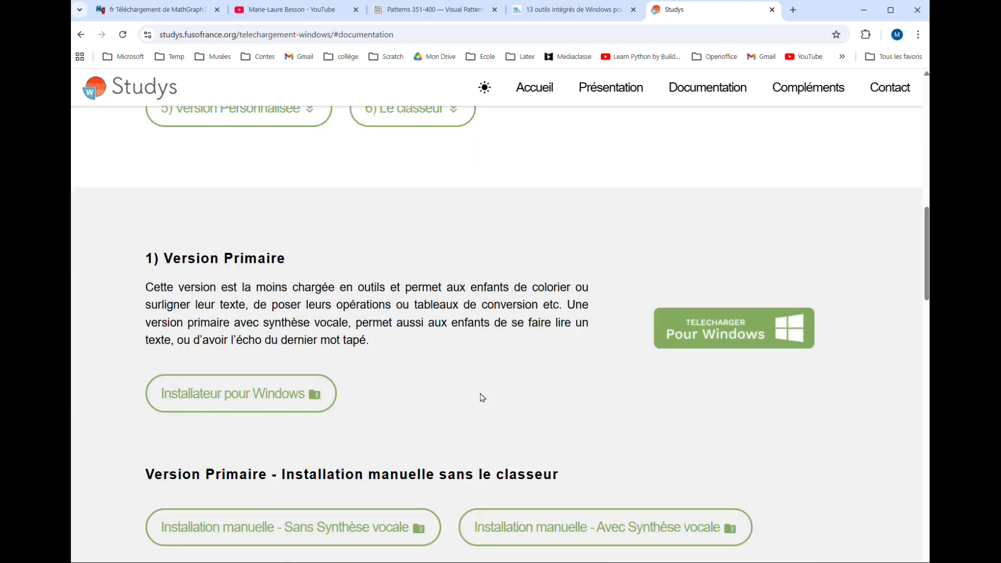
{"action": "scroll", "coordinate": [483, 398], "scroll_direction": "down", "scroll_amount": 5}
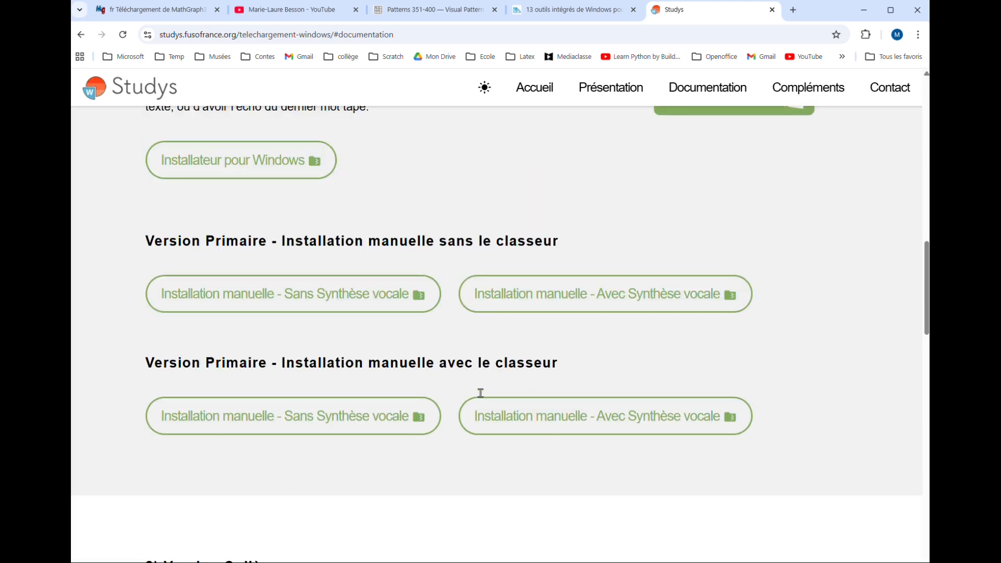
{"action": "scroll", "coordinate": [481, 398], "scroll_direction": "down", "scroll_amount": 6}
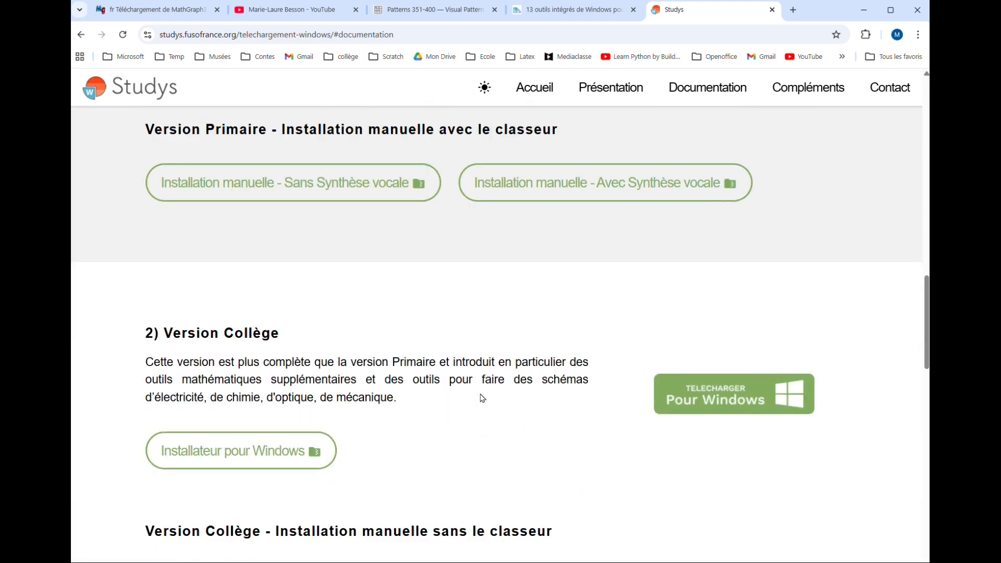
{"action": "scroll", "coordinate": [482, 398], "scroll_direction": "down", "scroll_amount": 3}
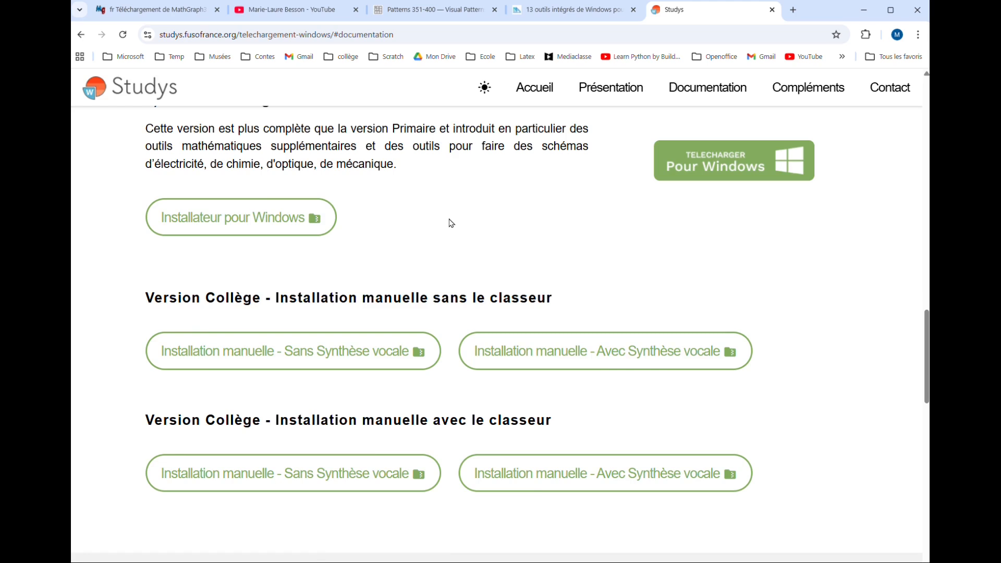
{"action": "scroll", "coordinate": [450, 219], "scroll_direction": "up", "scroll_amount": 2}
{"action": "scroll", "coordinate": [450, 219], "scroll_direction": "down", "scroll_amount": 2}
{"action": "scroll", "coordinate": [560, 258], "scroll_direction": "down", "scroll_amount": 1}
{"action": "scroll", "coordinate": [560, 258], "scroll_direction": "down", "scroll_amount": 1}
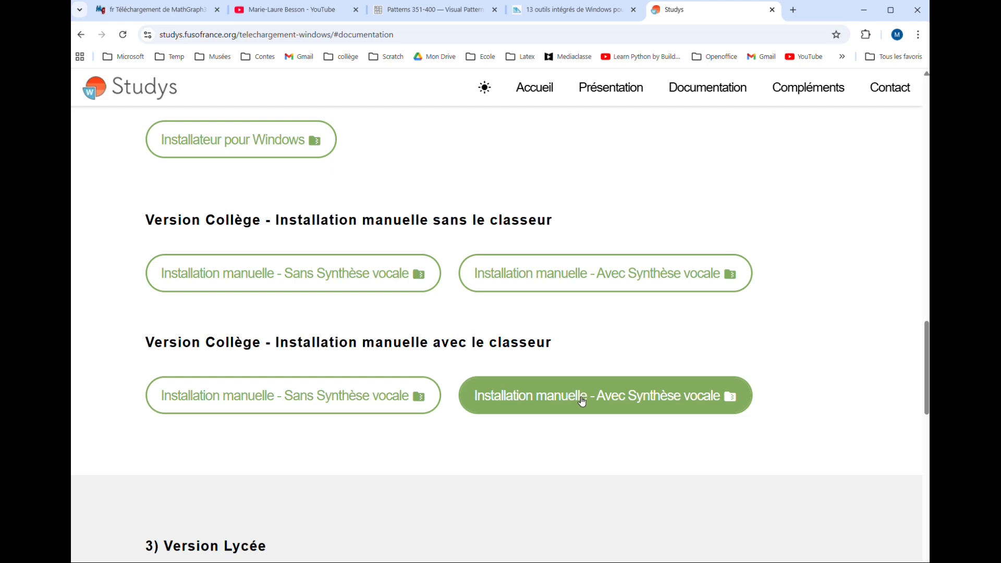
{"action": "left_click", "coordinate": [334, 275]}
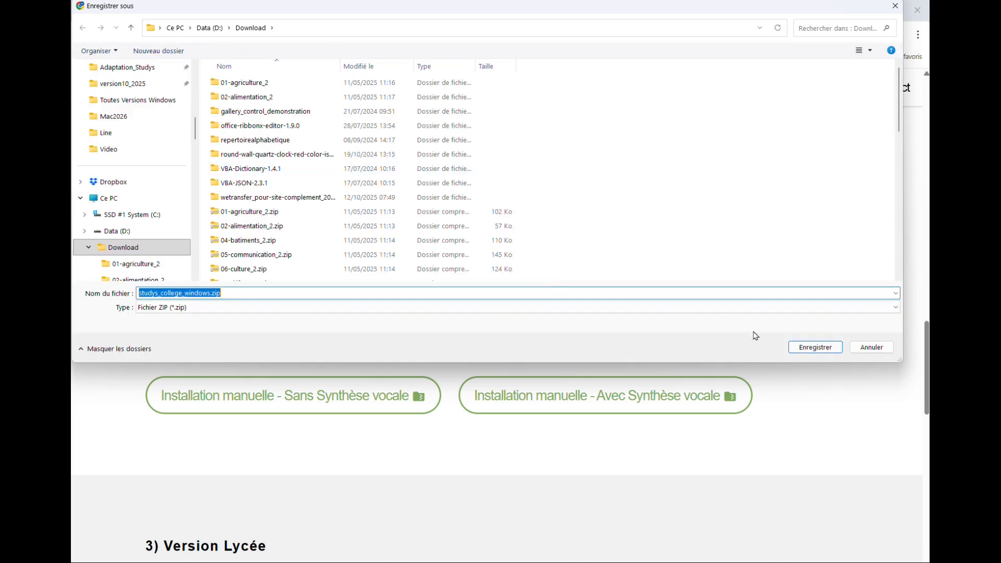
{"action": "left_click", "coordinate": [806, 348]}
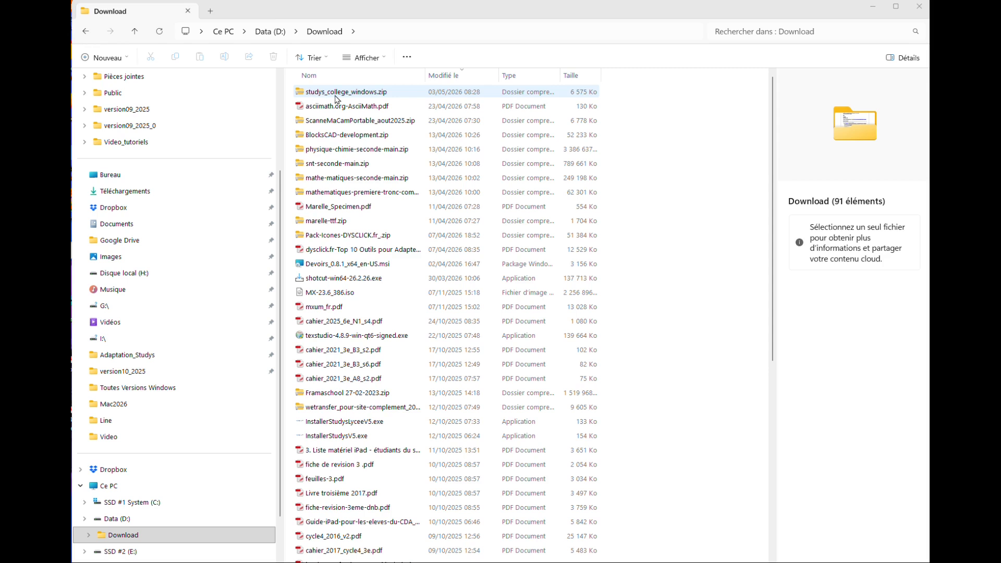
Extract studys_college_windows.zip to D:\Download\studys_college_windows and have the extracted files shown on completion
{"action": "left_click", "coordinate": [363, 96]}
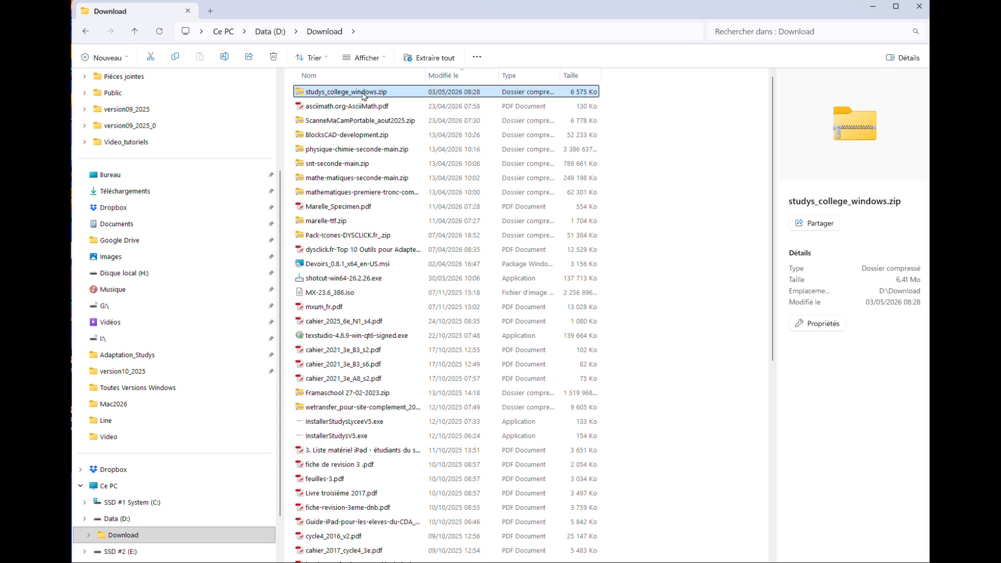
{"action": "right_click", "coordinate": [364, 95]}
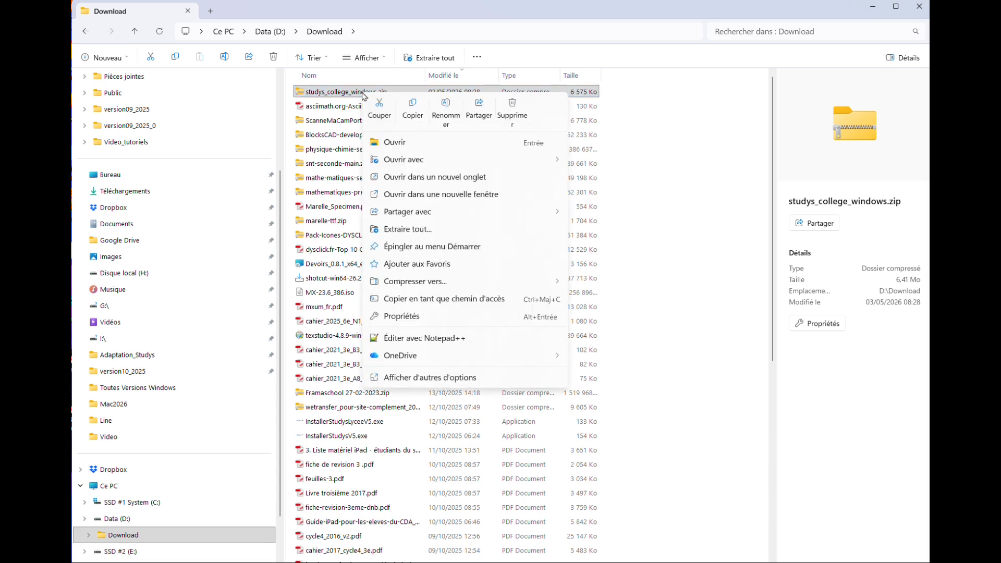
{"action": "left_click", "coordinate": [407, 230]}
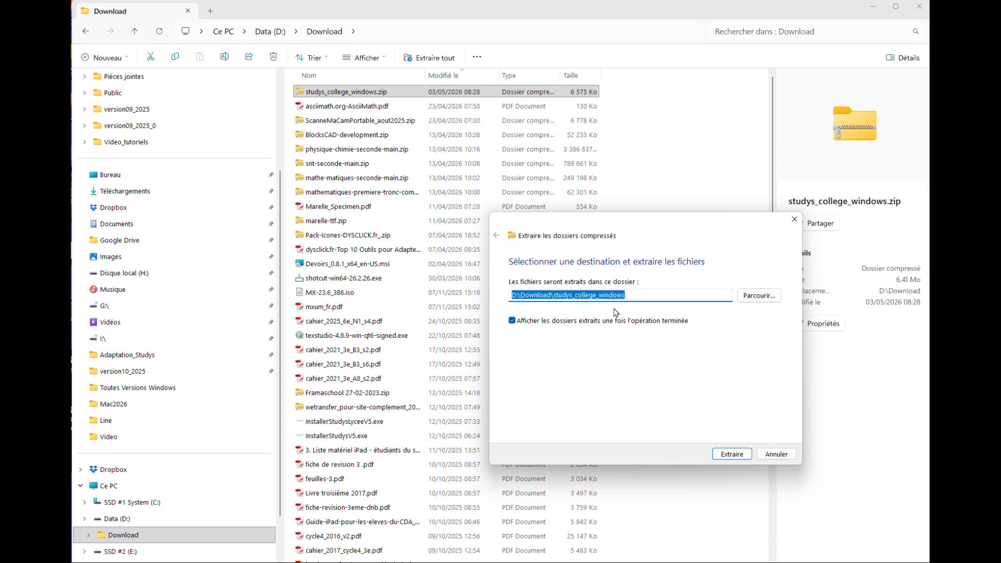
{"action": "left_click", "coordinate": [732, 456]}
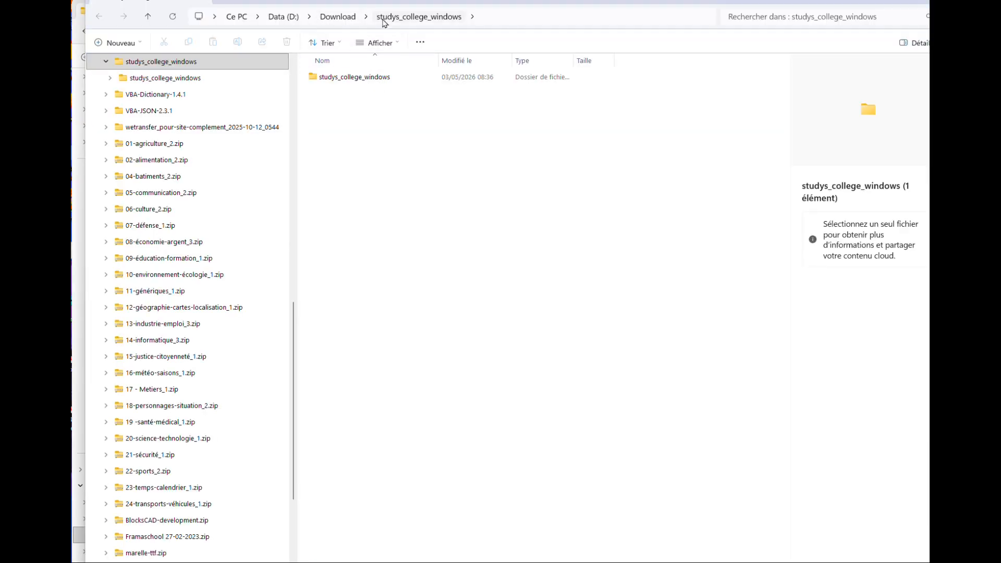
Open the inner studys_college_windows folder and check the details of studys_college2016GR.dotm
{"action": "left_click", "coordinate": [324, 79]}
{"action": "double_click", "coordinate": [324, 79]}
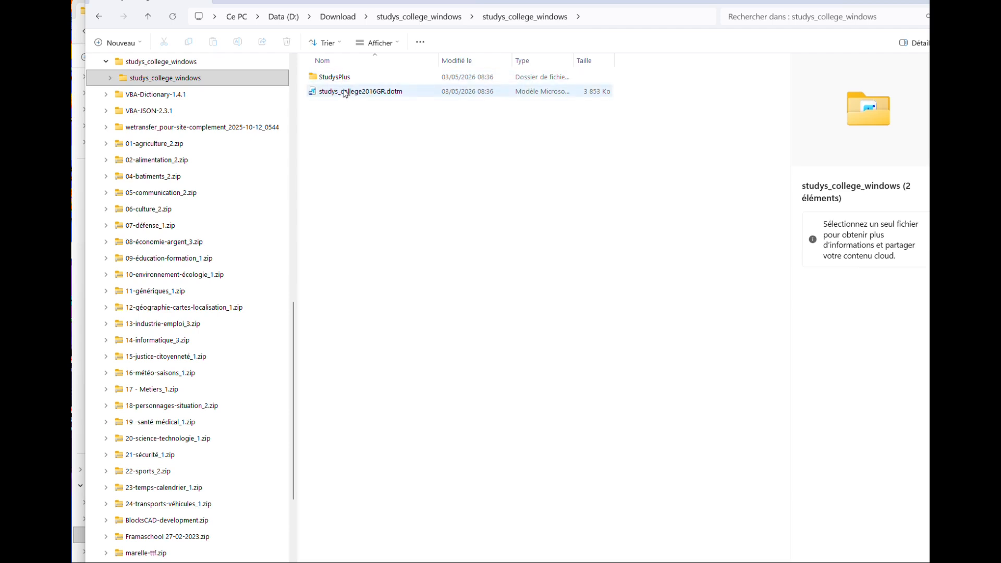
{"action": "mouse_move", "coordinate": [351, 100]}
{"action": "mouse_move", "coordinate": [399, 99]}
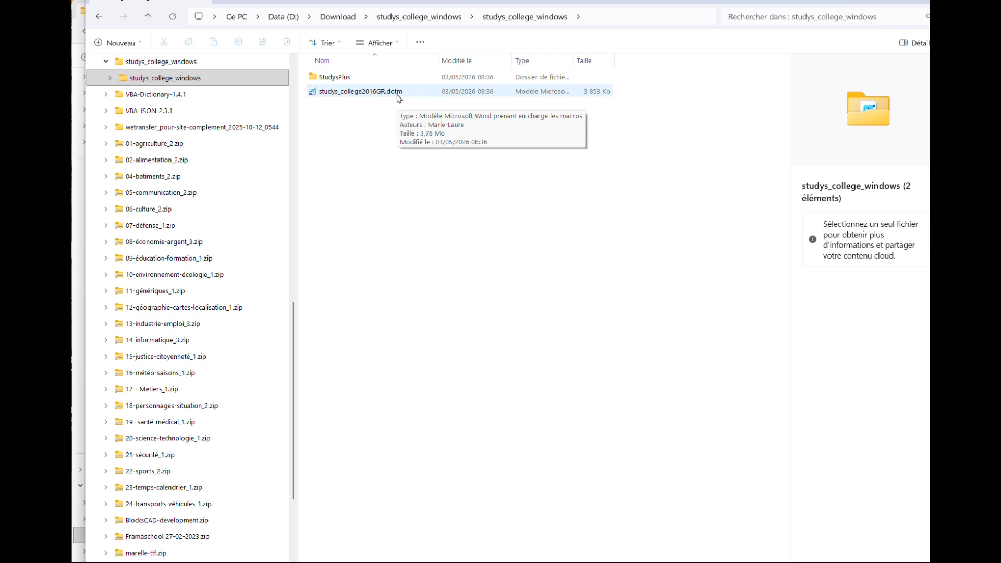
Examine the contents of the Personnalisation and AddIns folders inside StudysPlus, then return to the inner studys_college_windows folder
{"action": "double_click", "coordinate": [335, 78]}
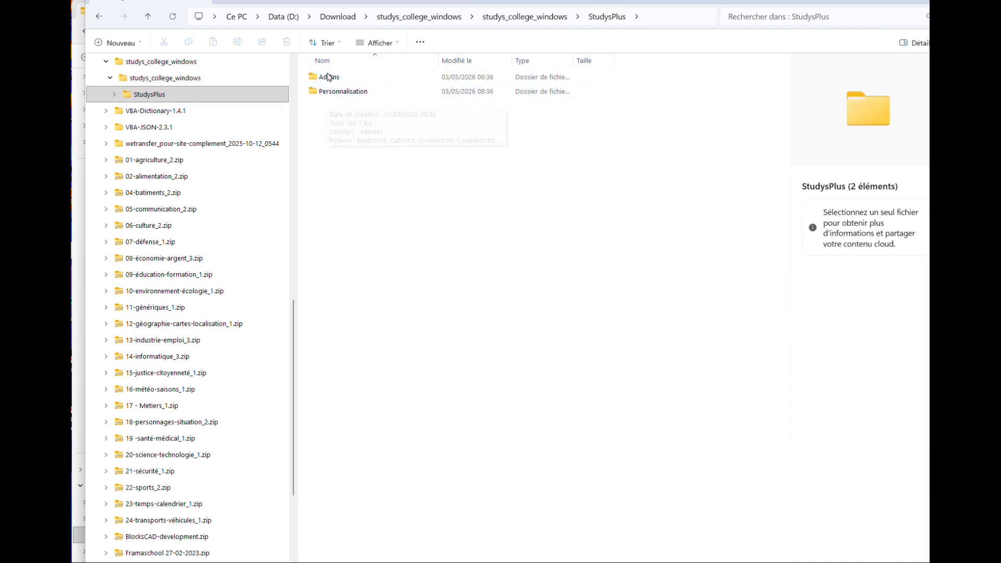
{"action": "double_click", "coordinate": [329, 93]}
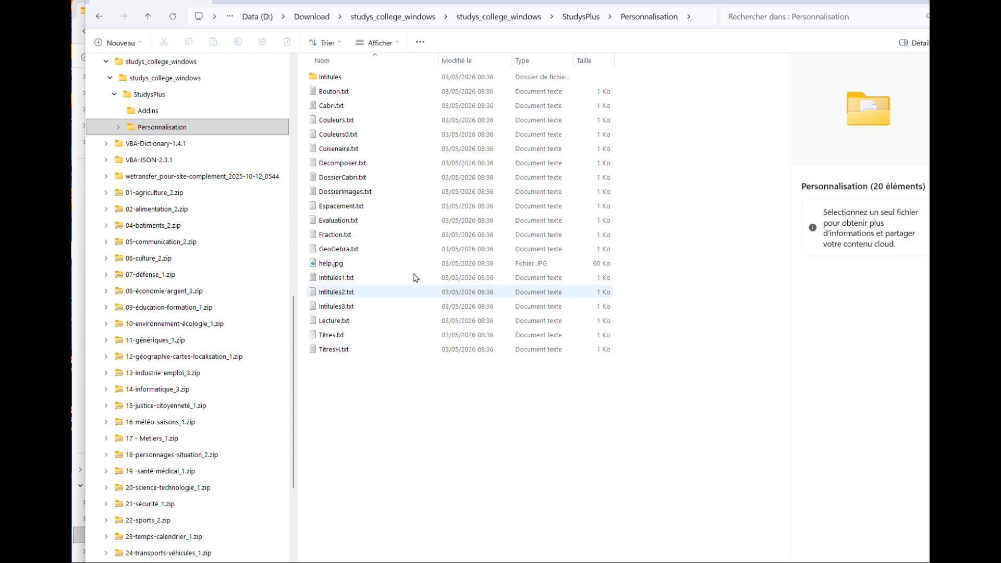
{"action": "left_click", "coordinate": [99, 18]}
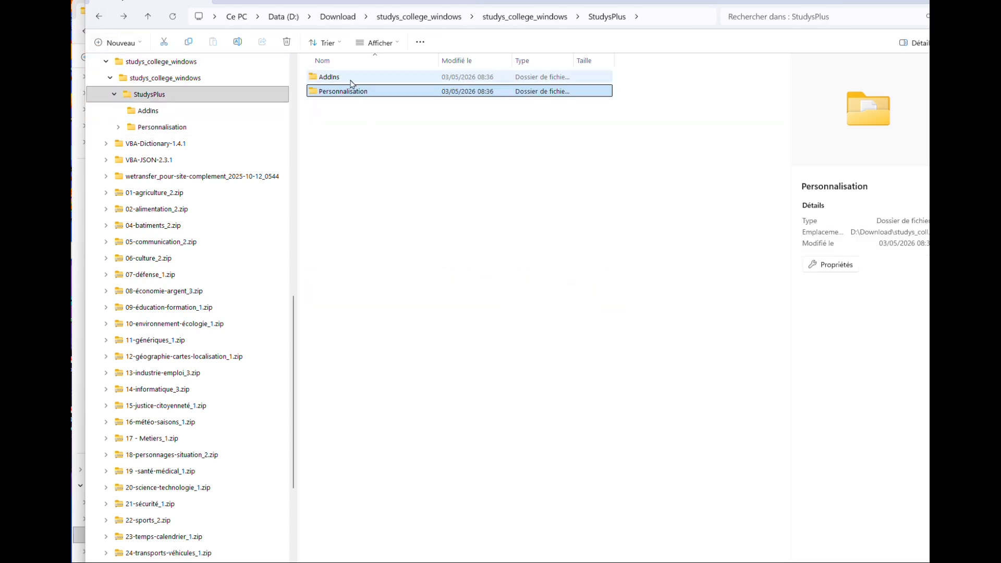
{"action": "double_click", "coordinate": [328, 77]}
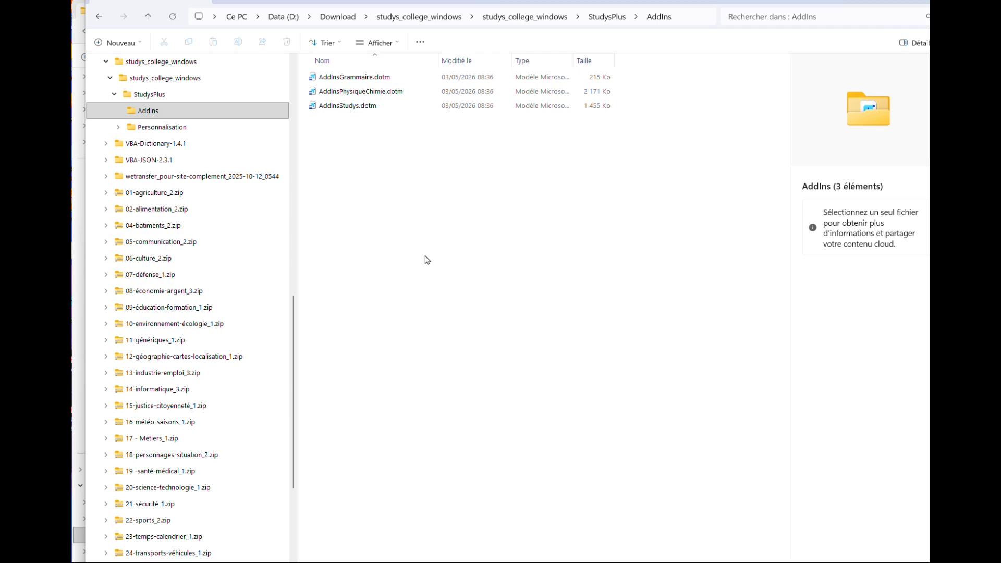
{"action": "left_click", "coordinate": [99, 17]}
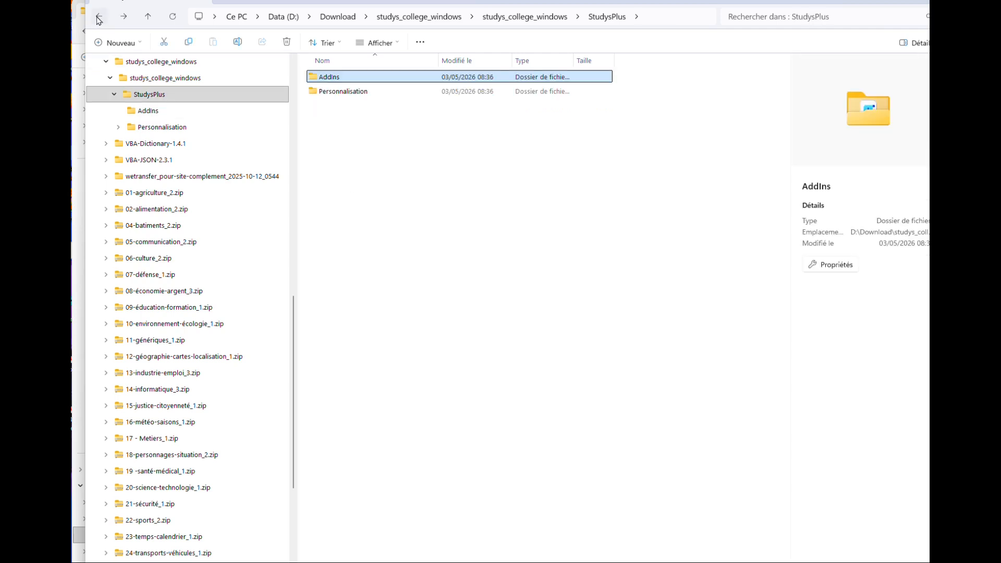
{"action": "left_click", "coordinate": [98, 18]}
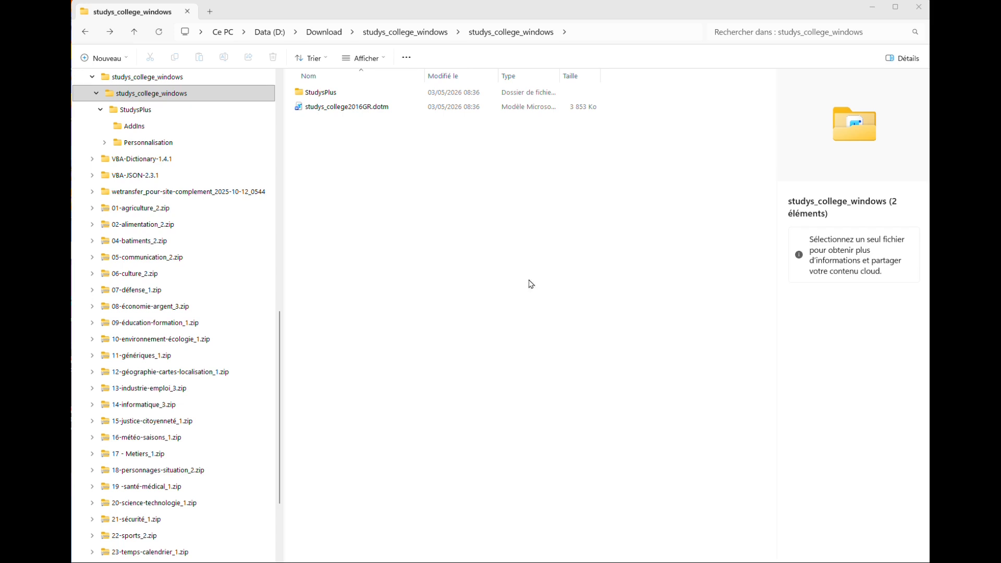
Unblock studys_college2016GR.dotm in its file properties and apply the change
{"action": "left_click", "coordinate": [345, 109]}
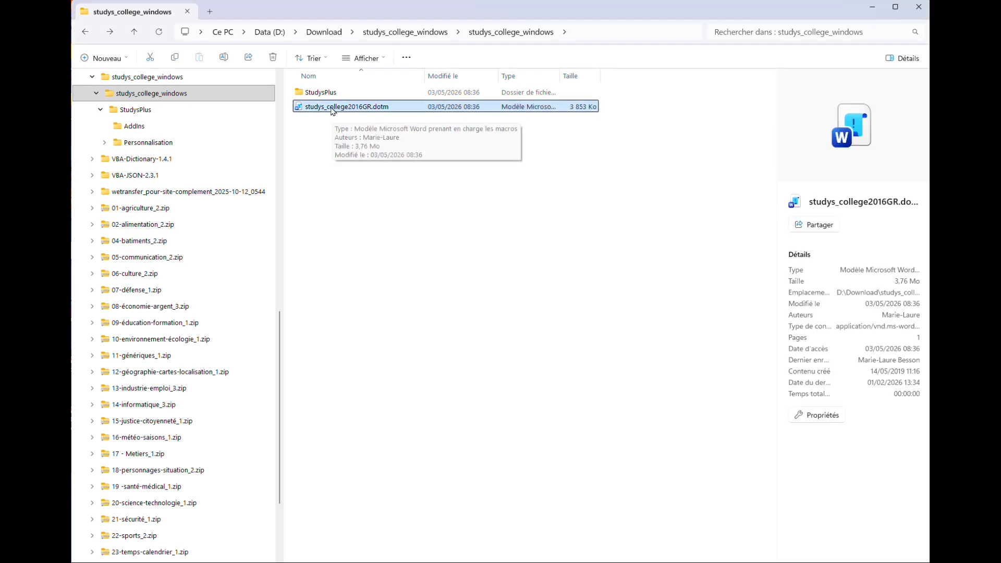
{"action": "right_click", "coordinate": [370, 107]}
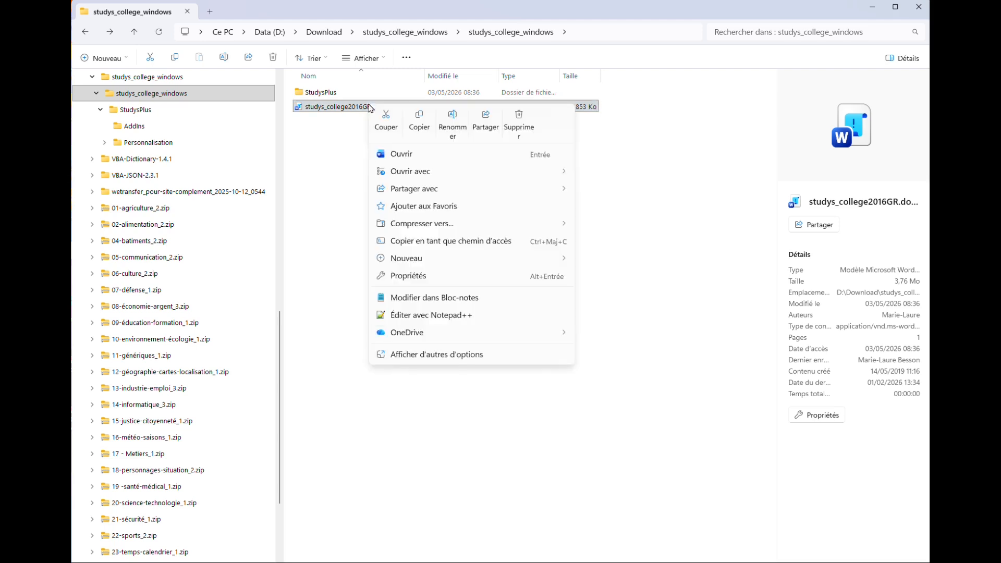
{"action": "left_click", "coordinate": [417, 278]}
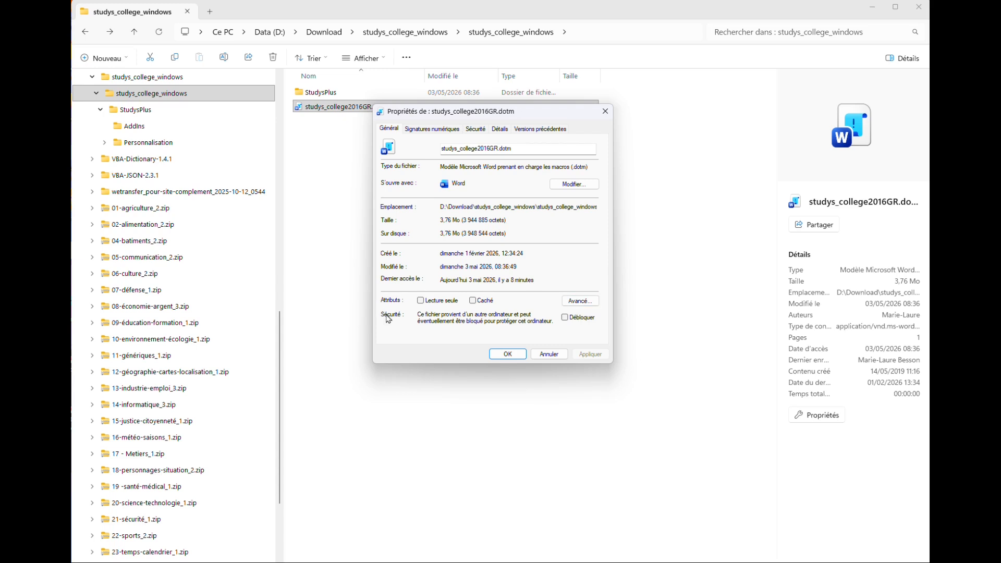
{"action": "left_click", "coordinate": [565, 319]}
{"action": "left_click", "coordinate": [594, 357]}
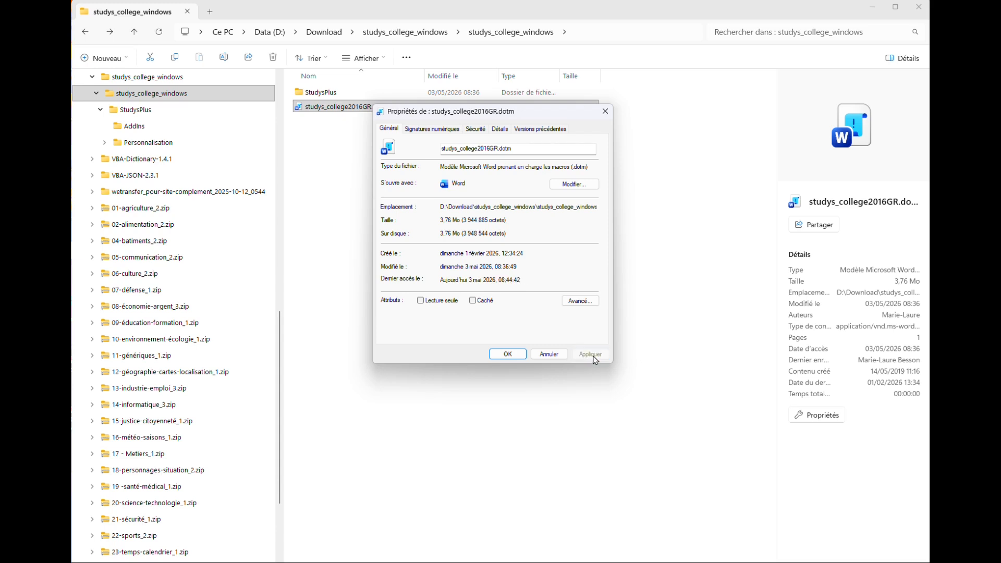
{"action": "left_click", "coordinate": [512, 357]}
{"action": "left_click", "coordinate": [381, 211]}
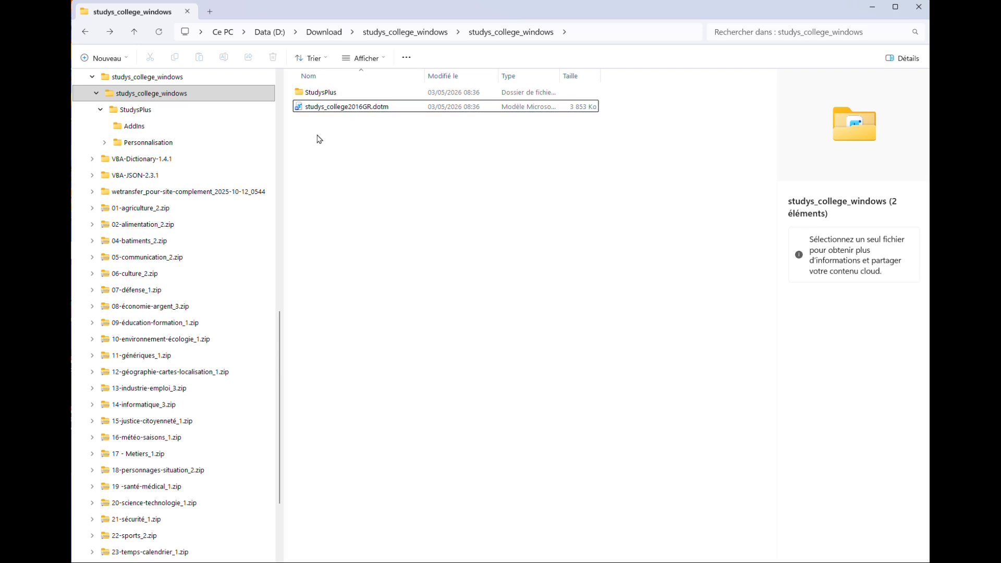
In the AddIns folder of StudysPlus, unblock AddInsGrammaire.dotm in its file properties and apply the change
{"action": "double_click", "coordinate": [316, 94]}
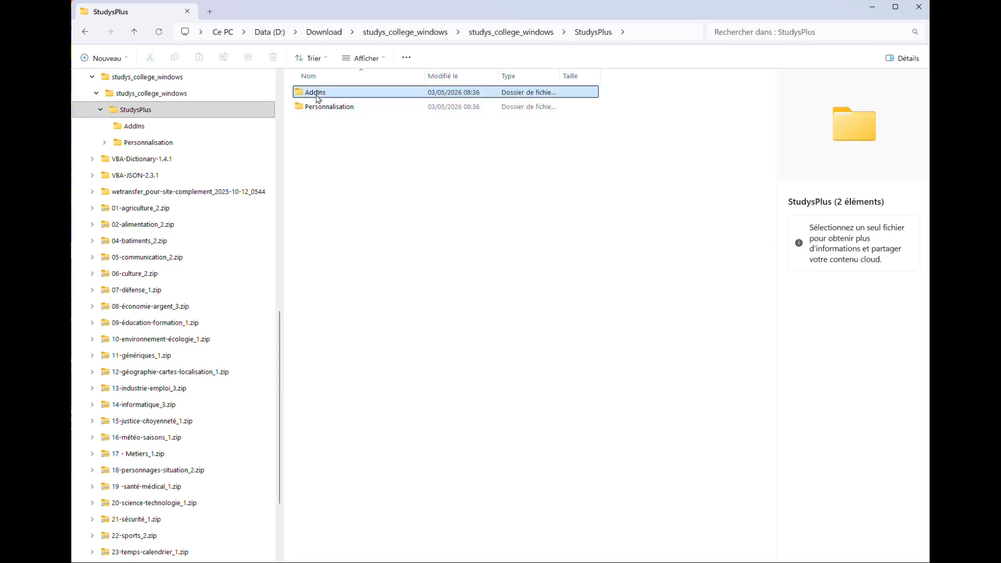
{"action": "double_click", "coordinate": [316, 94]}
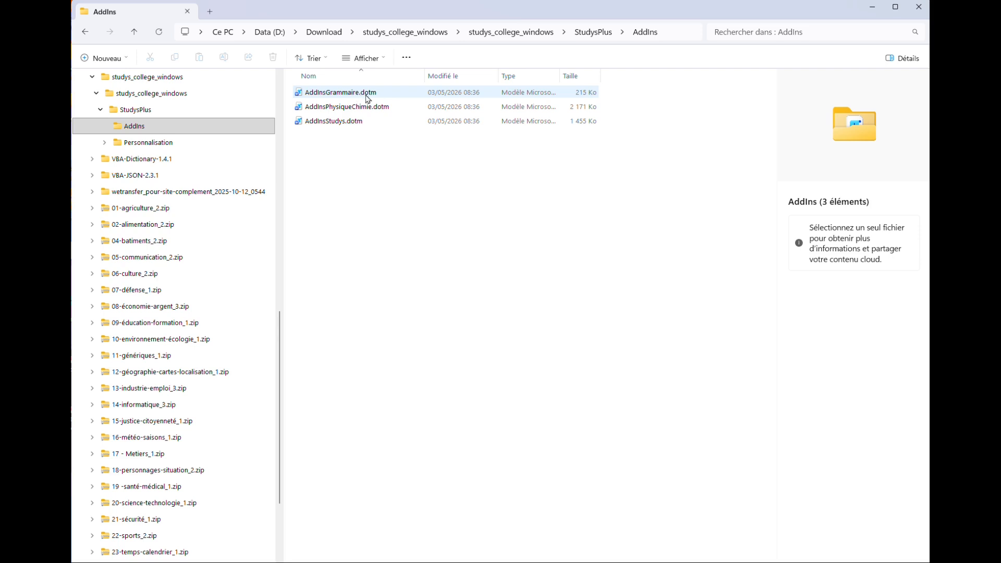
{"action": "left_click", "coordinate": [336, 97]}
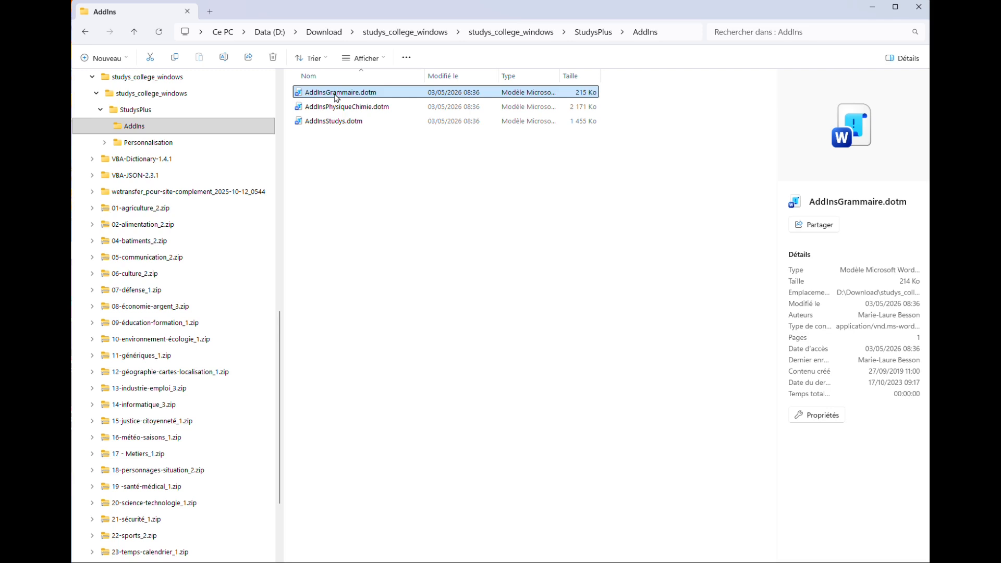
{"action": "right_click", "coordinate": [337, 97]}
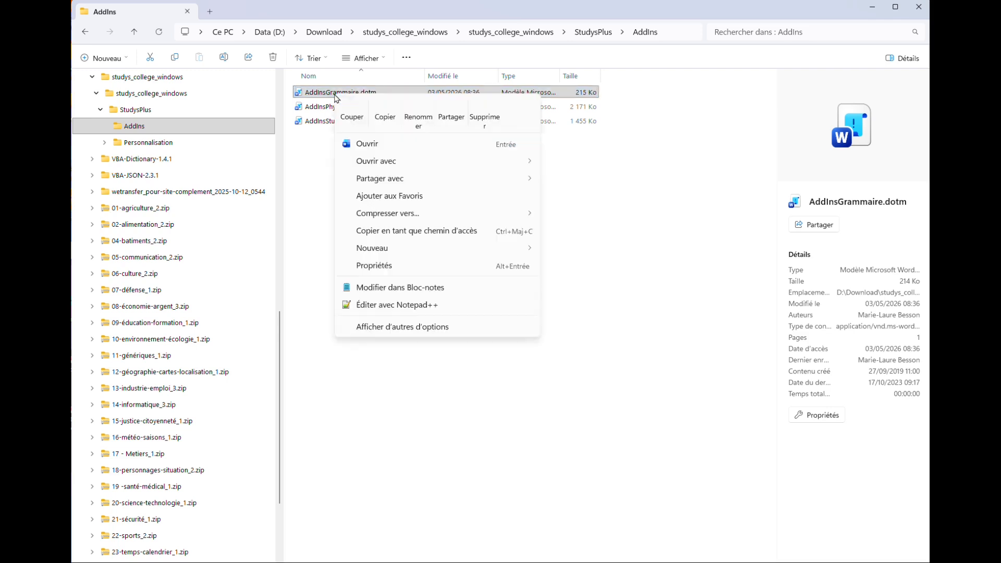
{"action": "left_click", "coordinate": [383, 268]}
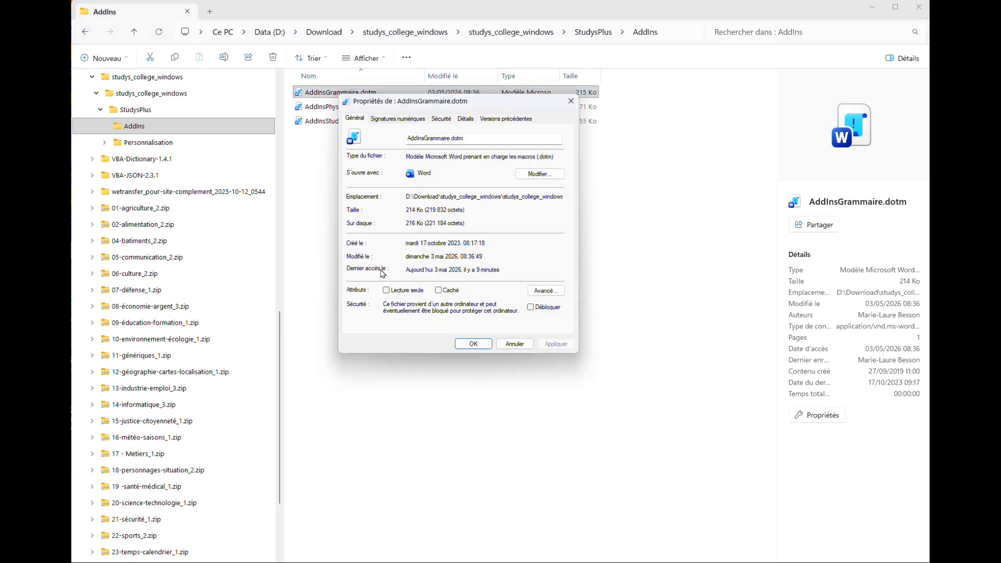
{"action": "left_click", "coordinate": [530, 309]}
{"action": "left_click", "coordinate": [554, 344]}
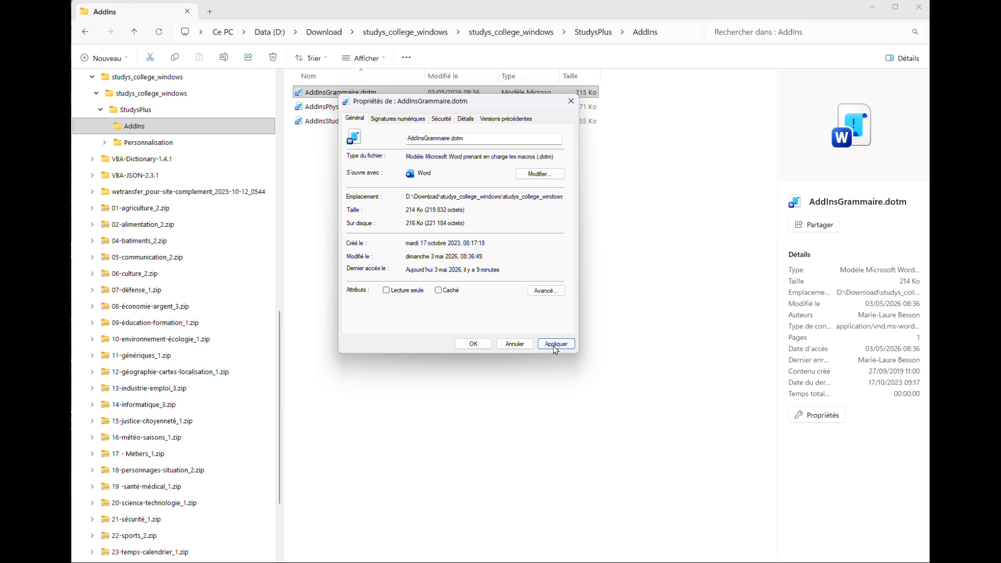
{"action": "left_click", "coordinate": [474, 344]}
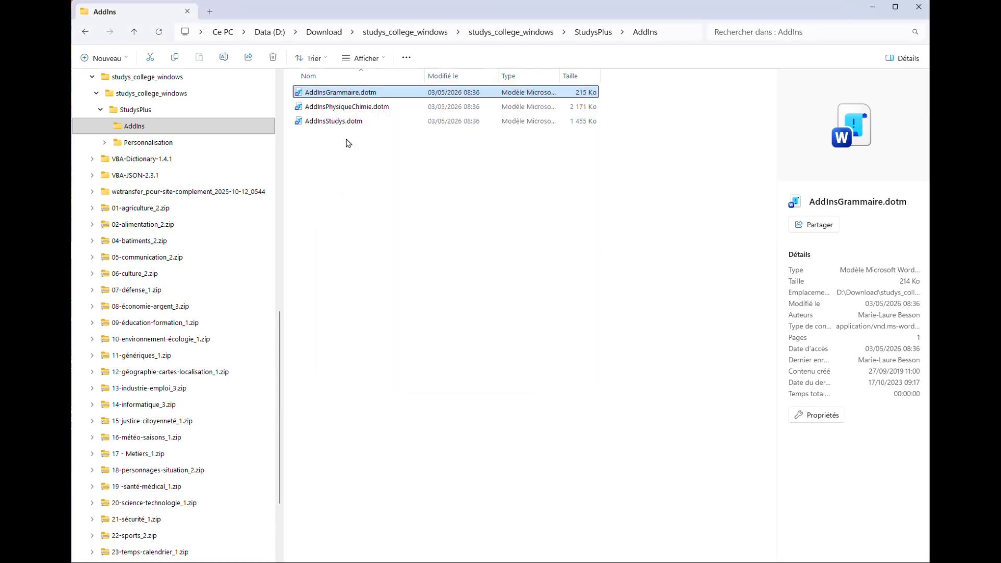
Unblock AddInsPhysiqueChimie.dotm in its file properties and apply the change
{"action": "left_click", "coordinate": [348, 109]}
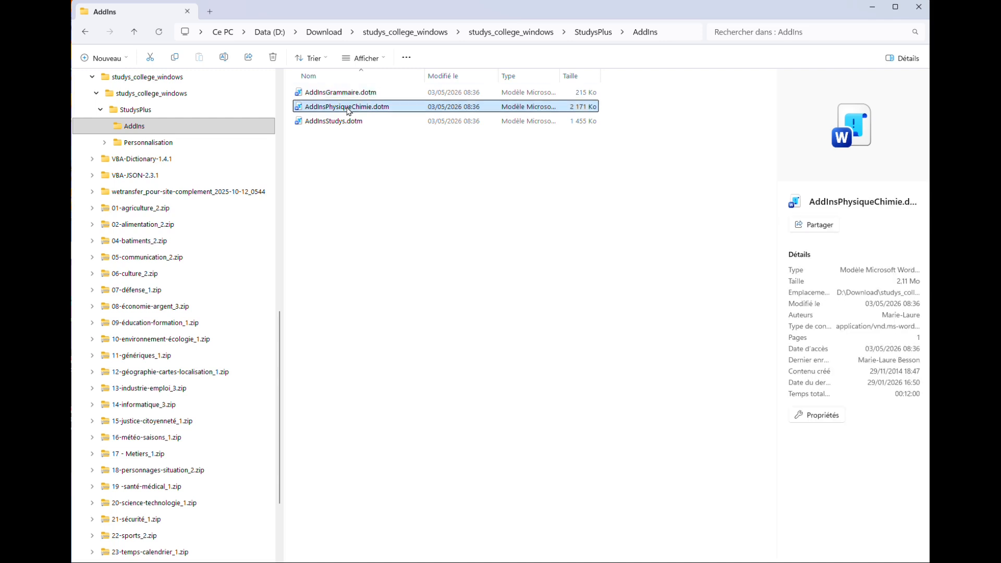
{"action": "right_click", "coordinate": [348, 110]}
{"action": "left_click", "coordinate": [391, 280]}
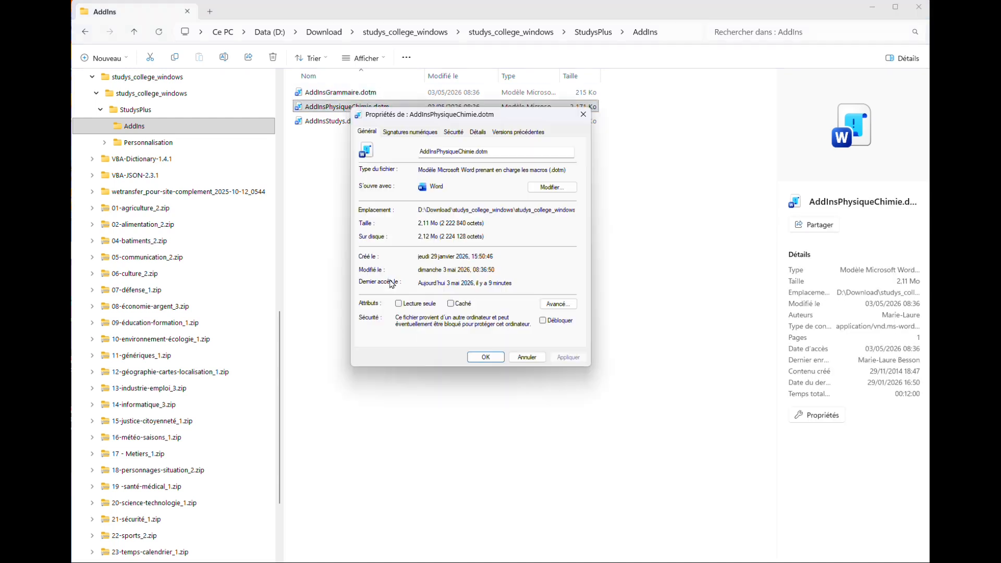
{"action": "left_click", "coordinate": [545, 324]}
{"action": "left_click", "coordinate": [569, 357]}
{"action": "left_click", "coordinate": [486, 358]}
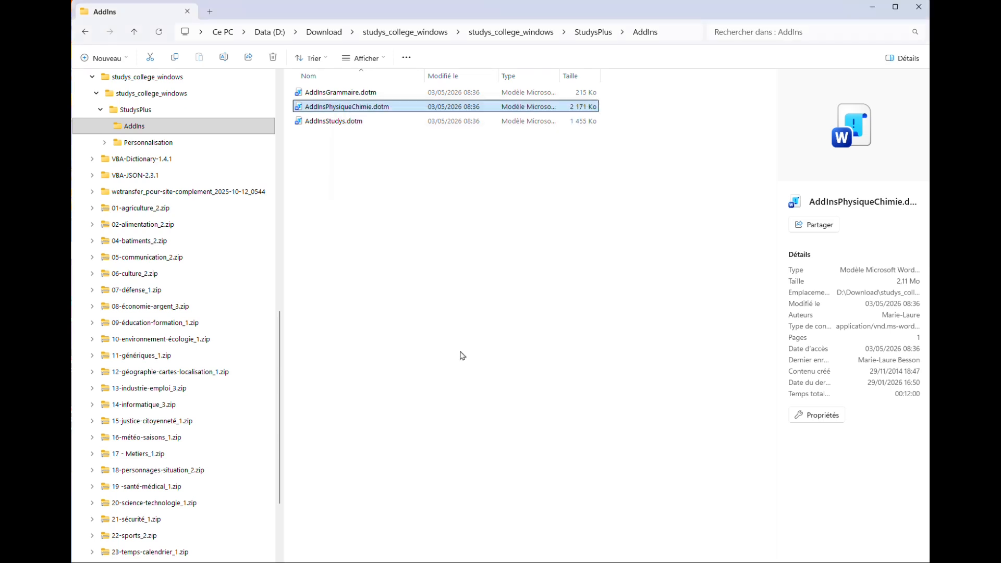
Unblock AddInsStudys.dotm in its file properties and apply the change
{"action": "left_click", "coordinate": [328, 124]}
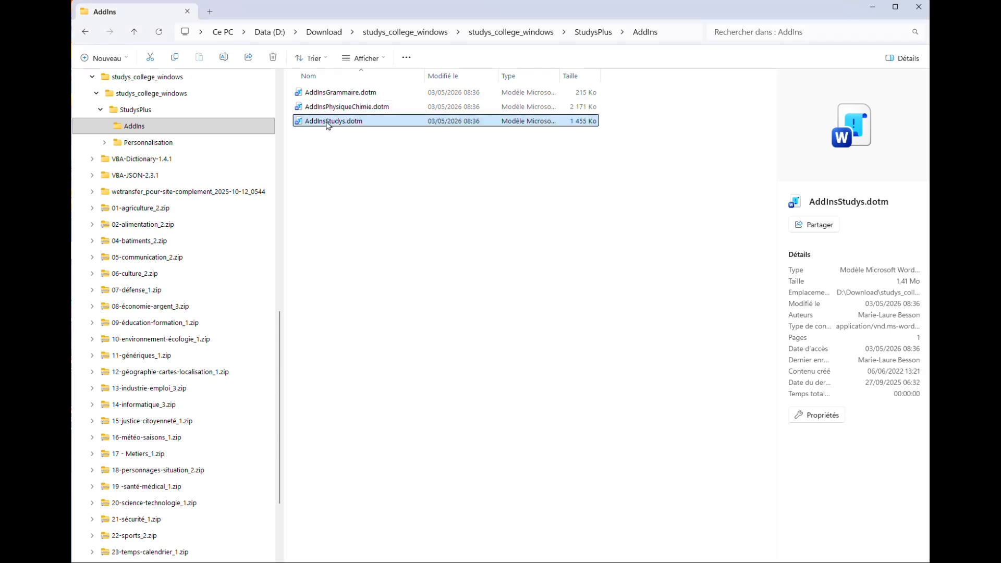
{"action": "right_click", "coordinate": [328, 124]}
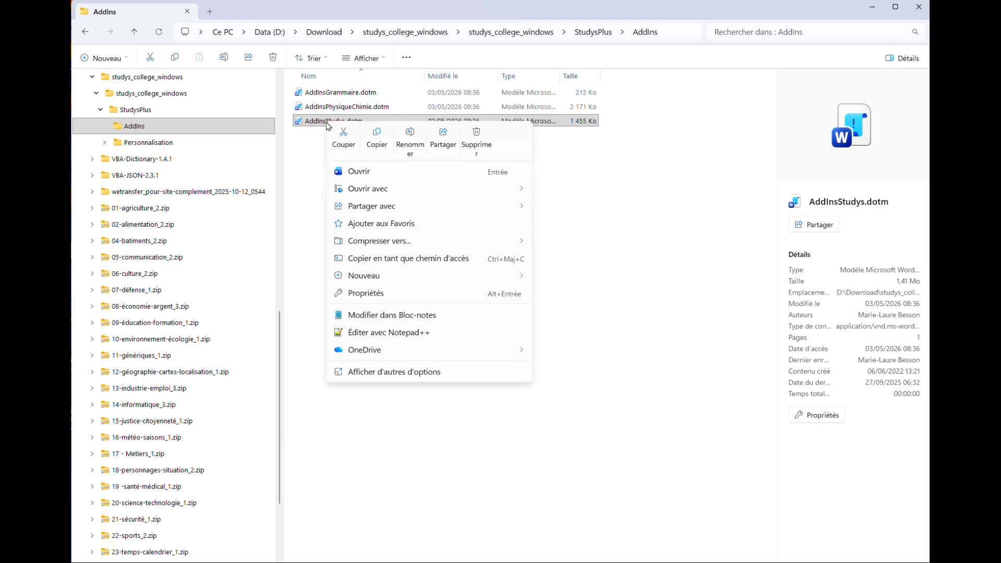
{"action": "left_click", "coordinate": [383, 295]}
{"action": "left_click", "coordinate": [540, 336]}
{"action": "left_click", "coordinate": [549, 371]}
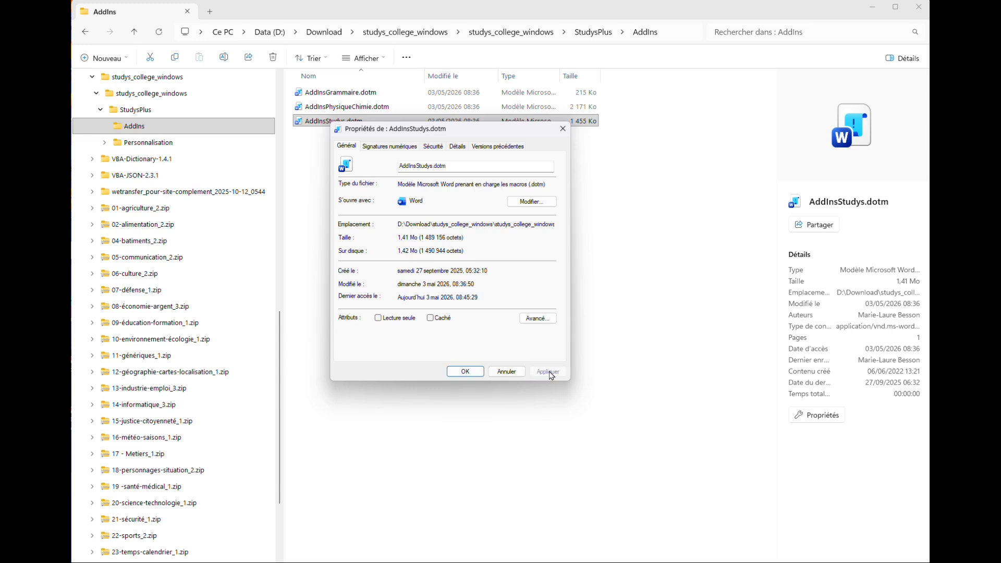
{"action": "left_click", "coordinate": [471, 374]}
{"action": "left_click", "coordinate": [515, 377]}
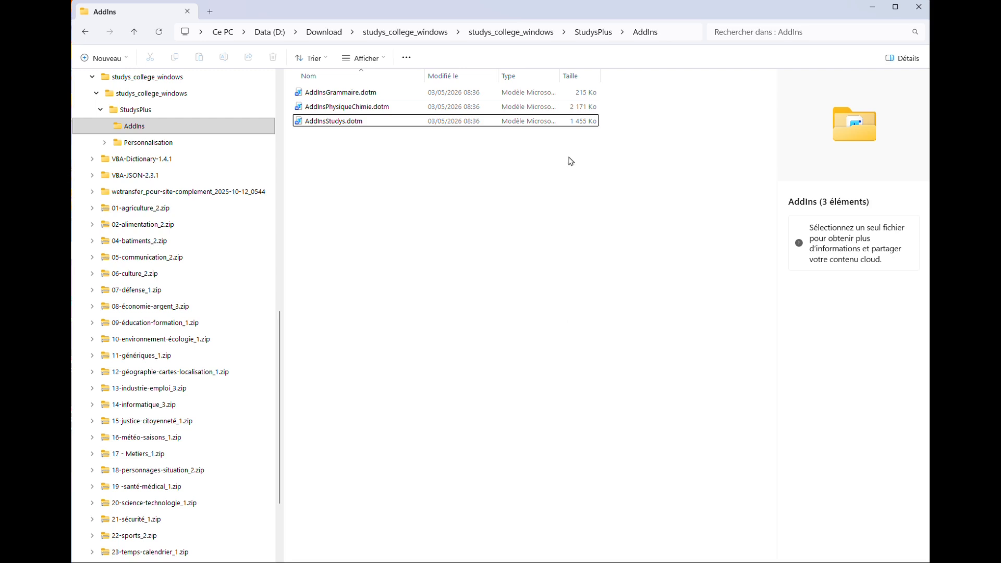
Return to the inner studys_college_windows folder and copy studys_college2016GR.dotm
{"action": "left_click", "coordinate": [531, 33]}
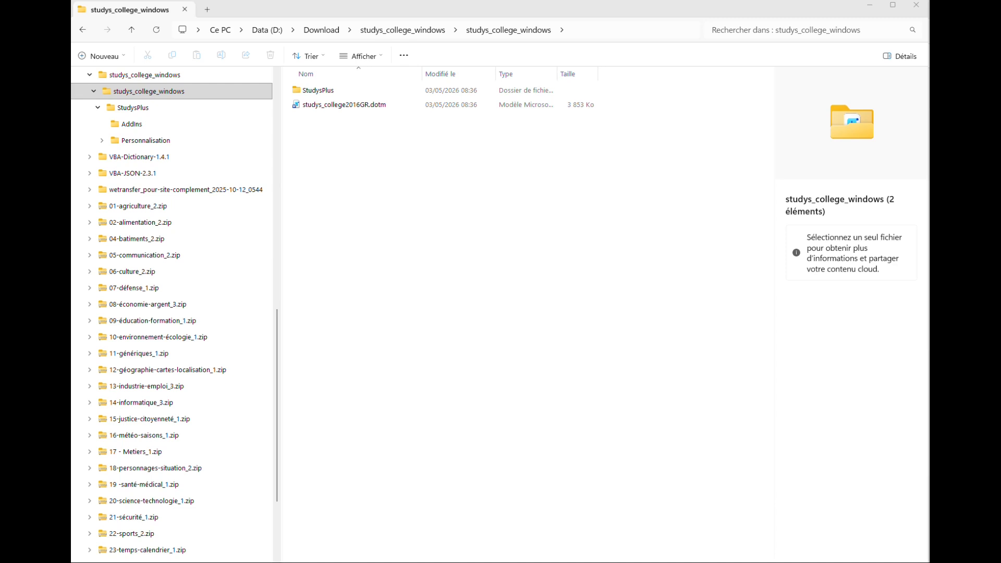
{"action": "left_click", "coordinate": [547, 314]}
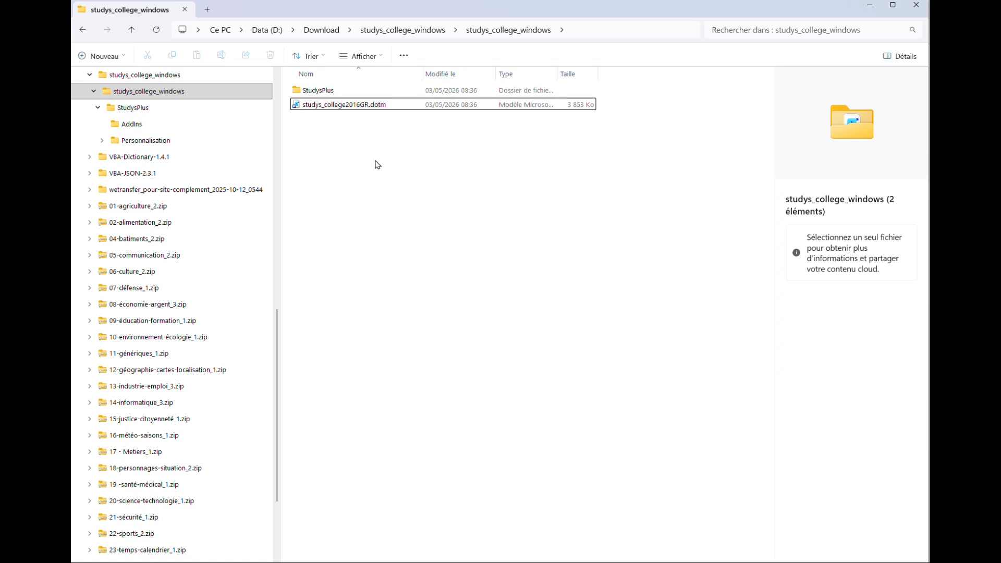
{"action": "left_click", "coordinate": [358, 106]}
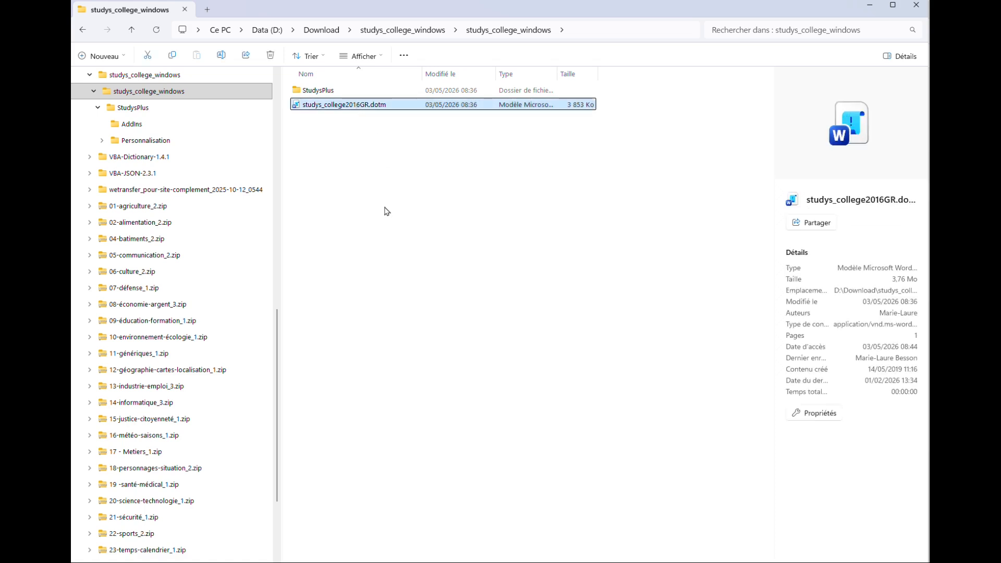
{"action": "key", "text": "ctrl+c"}
Paste the copied template into the %appdata%\microsoft\Word\STARTUP folder and close that folder's window
{"action": "key", "text": "super+r"}
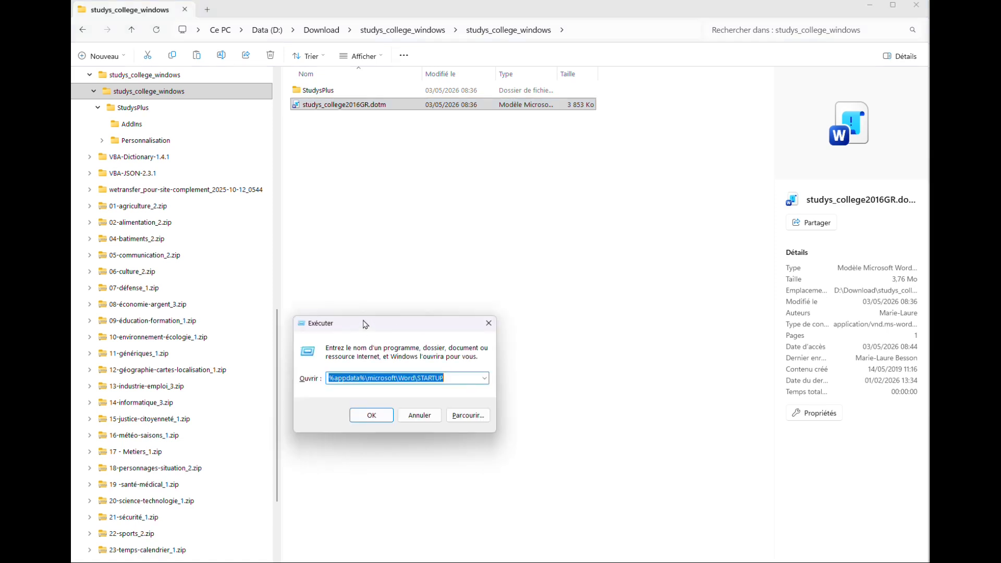
{"action": "left_click_drag", "start_coordinate": [360, 326], "coordinate": [449, 187]}
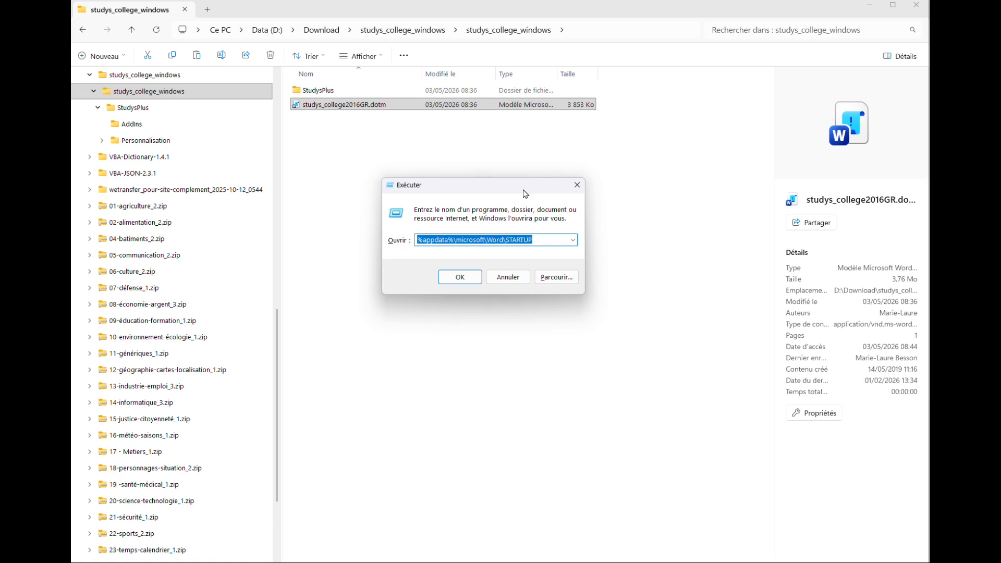
{"action": "left_click", "coordinate": [466, 281]}
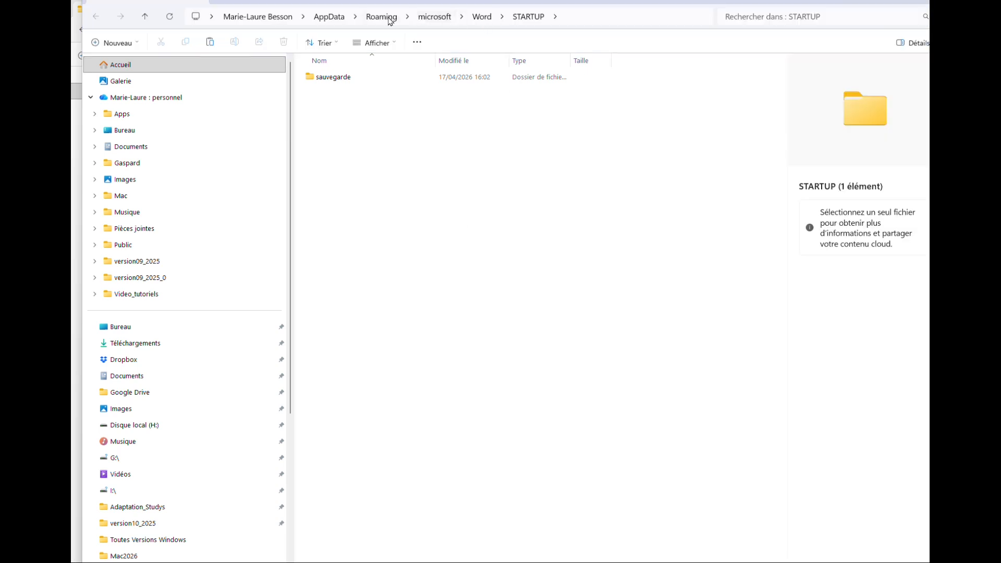
{"action": "mouse_move", "coordinate": [396, 0]}
{"action": "left_mouse_down"}
{"action": "mouse_move", "coordinate": [396, 22]}
{"action": "mouse_move", "coordinate": [384, 5]}
{"action": "left_mouse_up"}
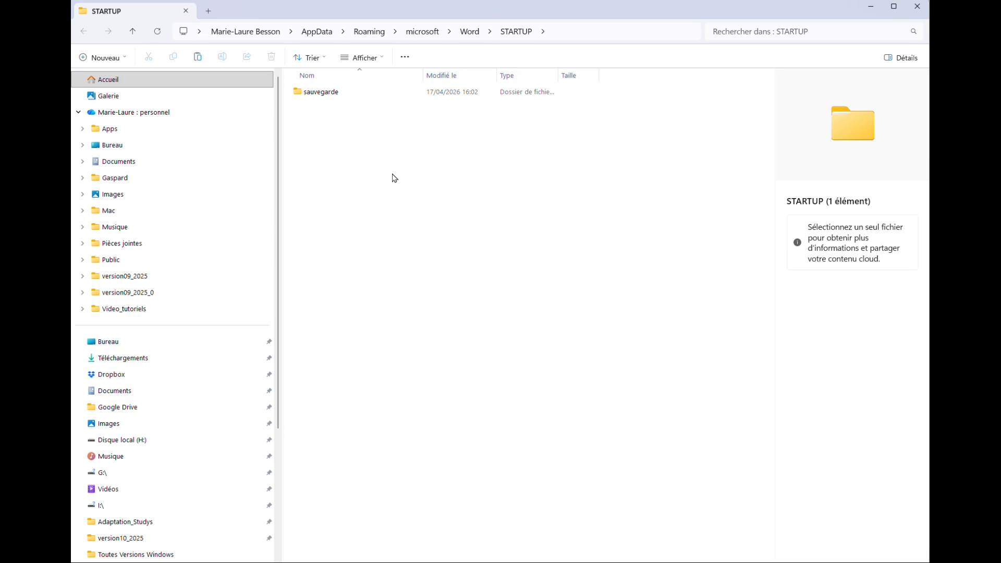
{"action": "key", "text": "ctrl+v"}
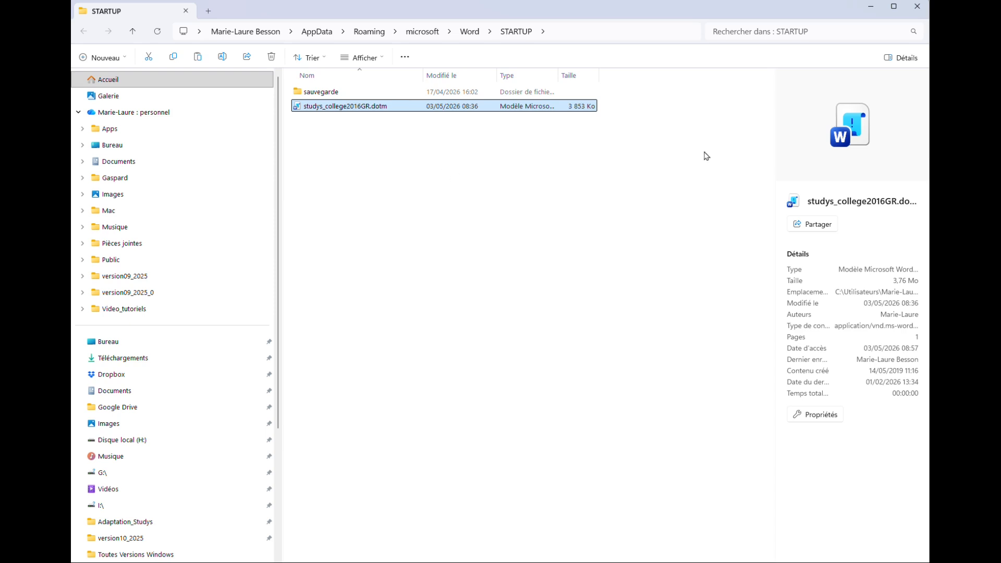
{"action": "left_click", "coordinate": [916, 8]}
{"action": "left_click", "coordinate": [421, 181]}
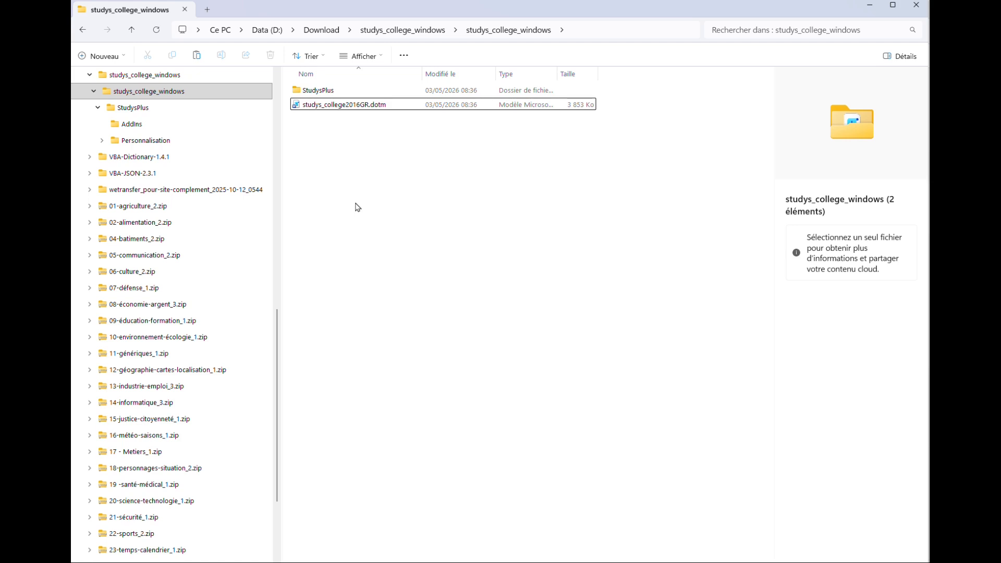
Select the StudysPlus folder and open the %appdata%\microsoft\Templates folder through the Run dialog
{"action": "left_click", "coordinate": [322, 91]}
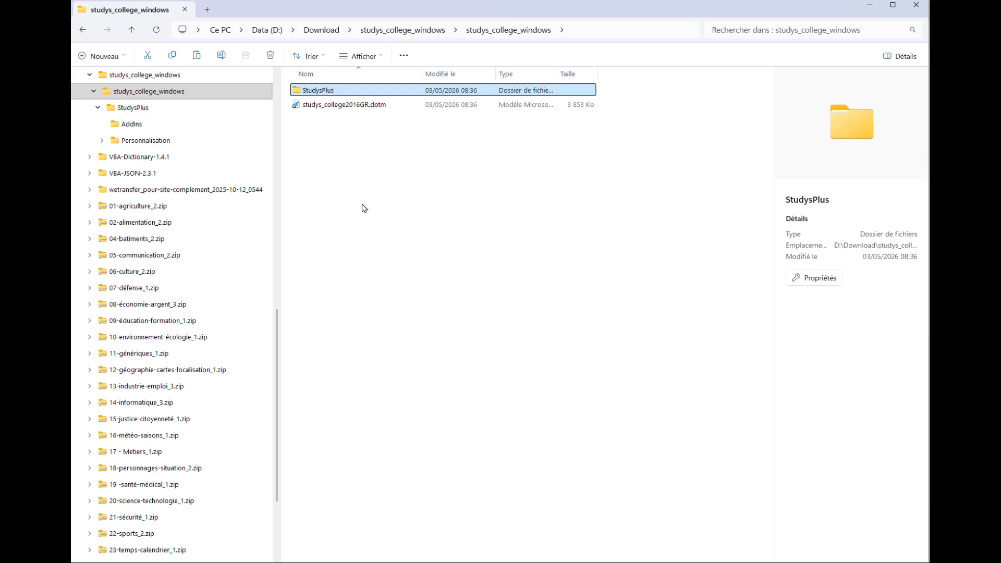
{"action": "key", "text": "super+r"}
{"action": "left_click_drag", "start_coordinate": [415, 430], "coordinate": [482, 163]}
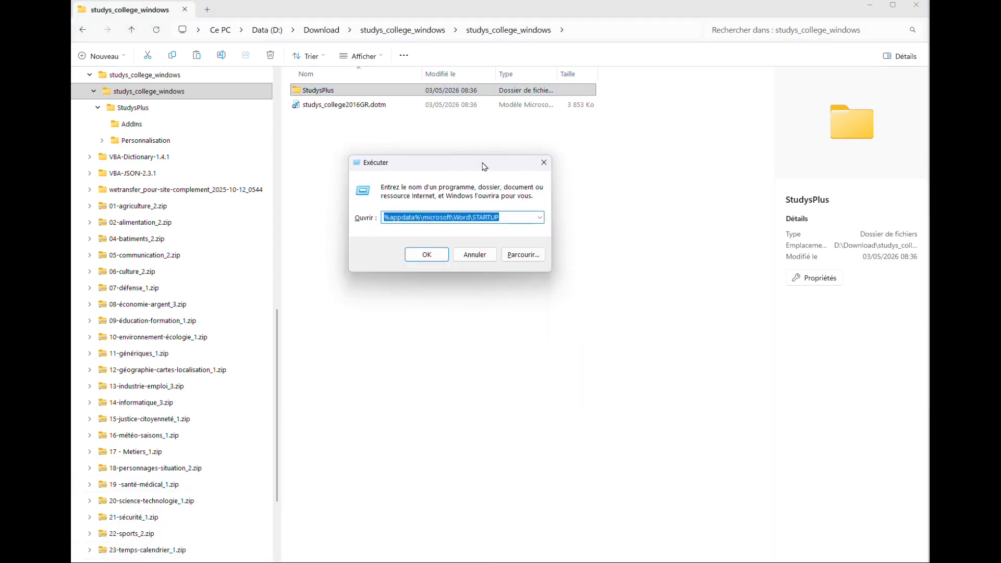
{"action": "left_click", "coordinate": [510, 218]}
{"action": "left_click_drag", "start_coordinate": [512, 218], "coordinate": [455, 216]}
{"action": "key", "text": "BackSpace"}
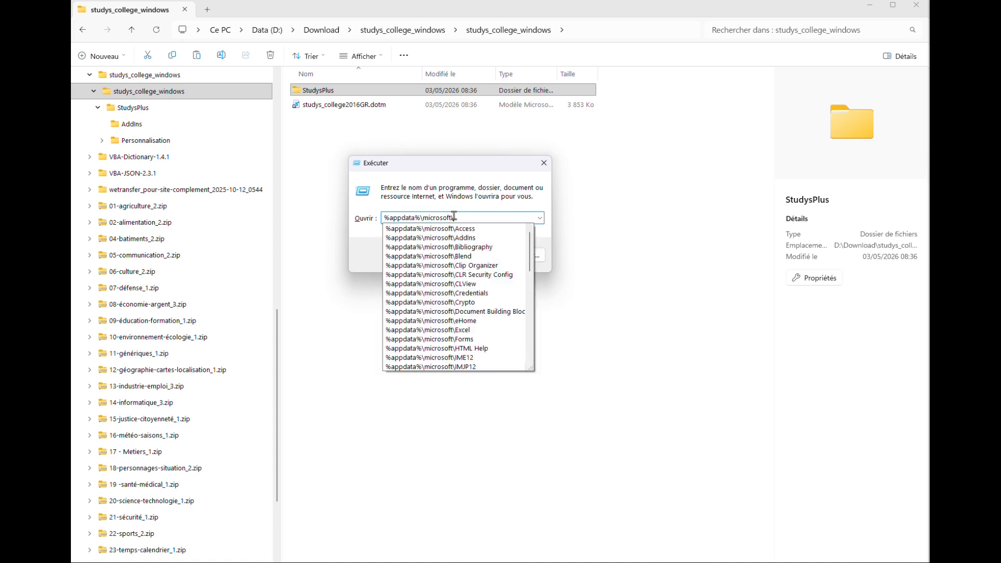
{"action": "type", "text": "t"}
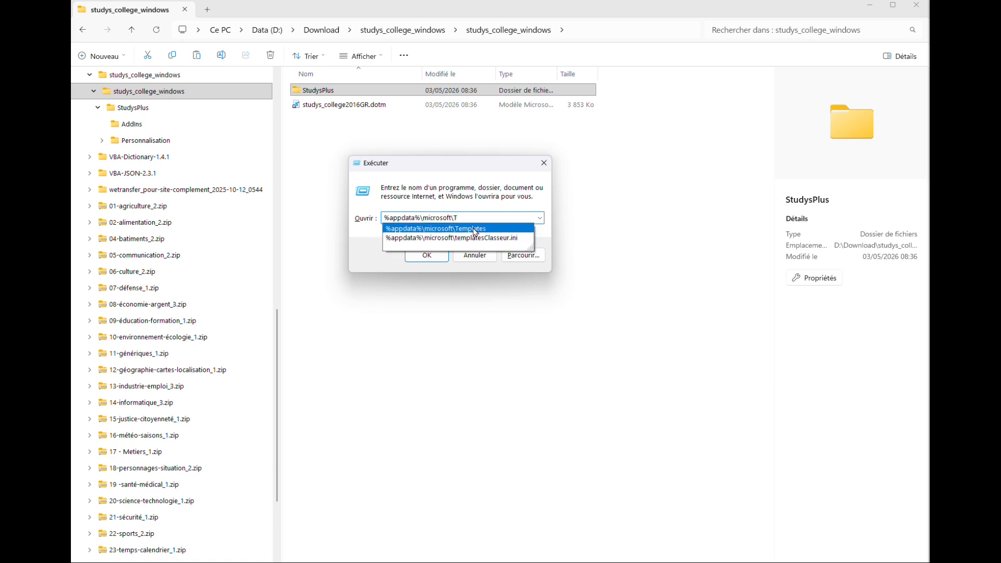
{"action": "left_click", "coordinate": [474, 229]}
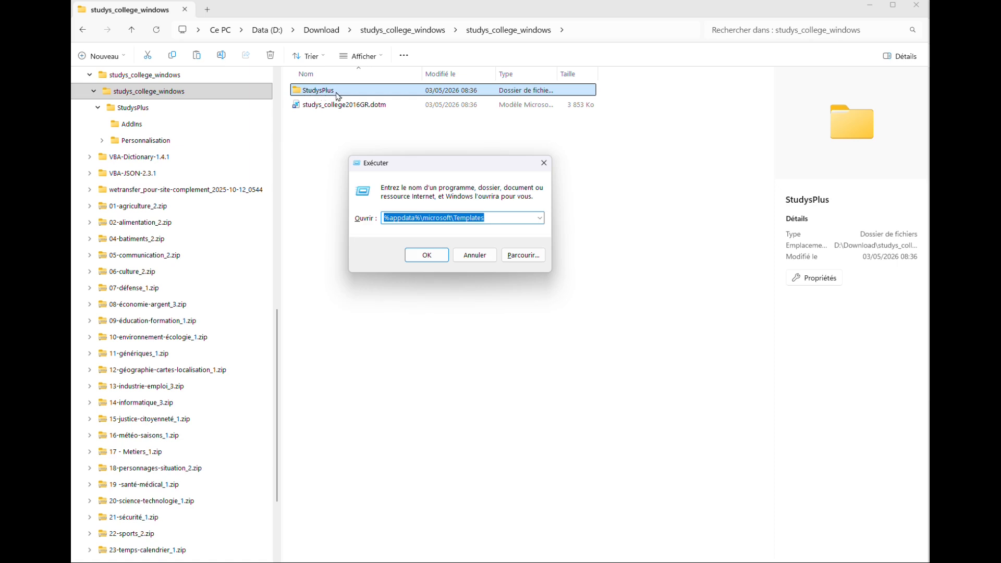
{"action": "left_click", "coordinate": [427, 256]}
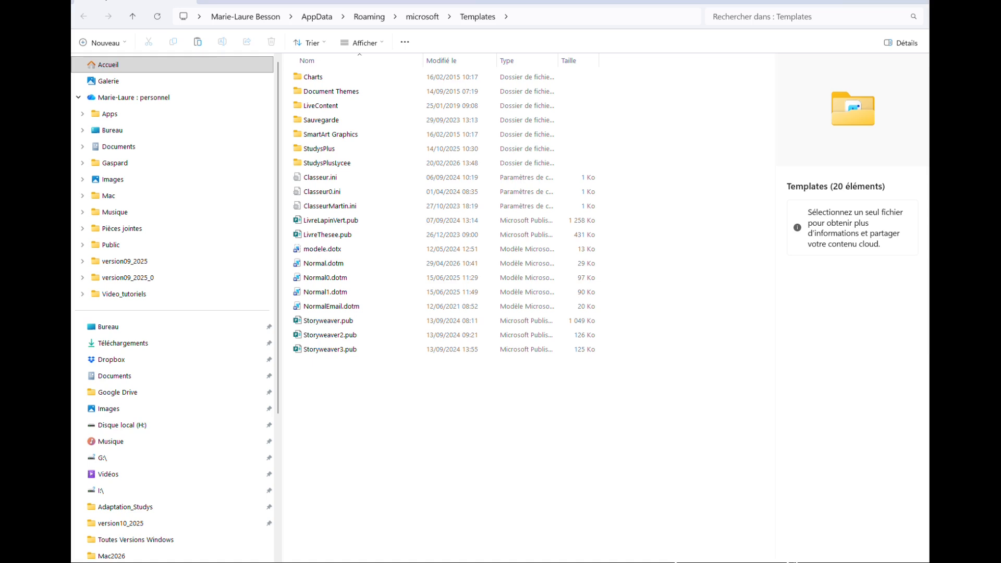
Switch to Word, create a blank document and examine the Studys tabs from Texte through Sciences
{"action": "left_click", "coordinate": [793, 562]}
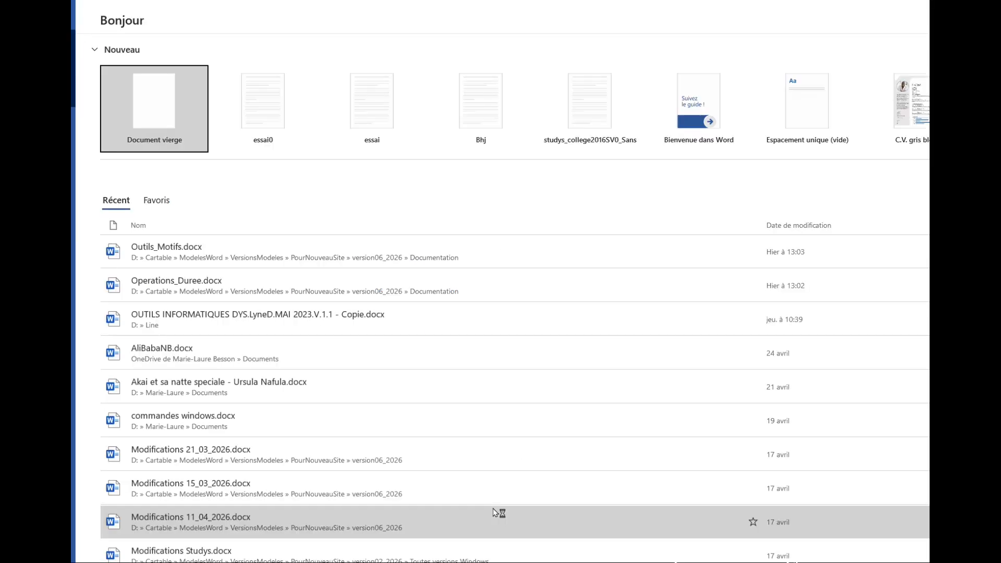
{"action": "left_click", "coordinate": [151, 116]}
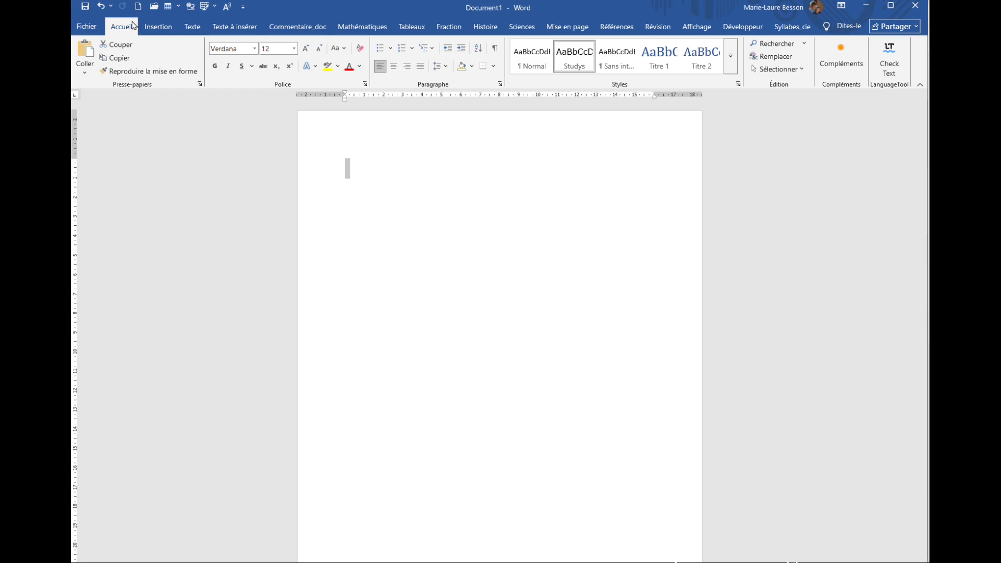
{"action": "left_click", "coordinate": [193, 27]}
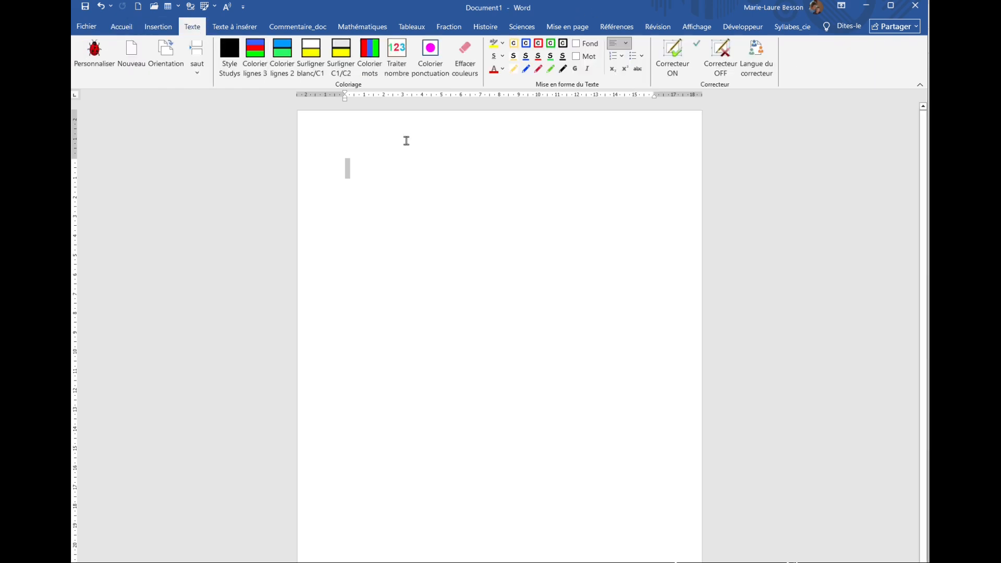
{"action": "left_click", "coordinate": [234, 29]}
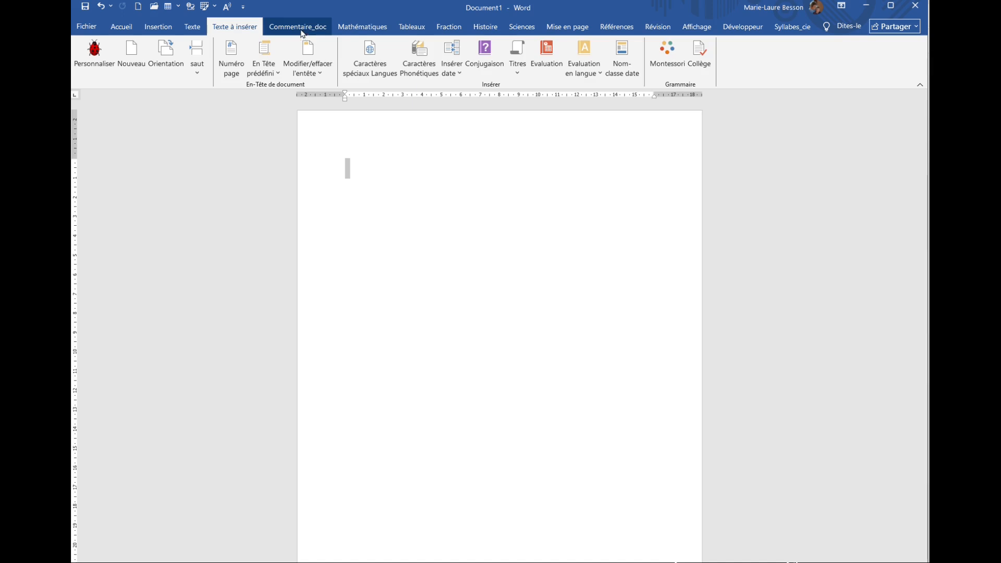
{"action": "left_click", "coordinate": [303, 29]}
{"action": "left_click", "coordinate": [358, 29]}
{"action": "left_click", "coordinate": [410, 31]}
{"action": "left_click", "coordinate": [450, 32]}
{"action": "left_click", "coordinate": [484, 31]}
{"action": "left_click", "coordinate": [518, 32]}
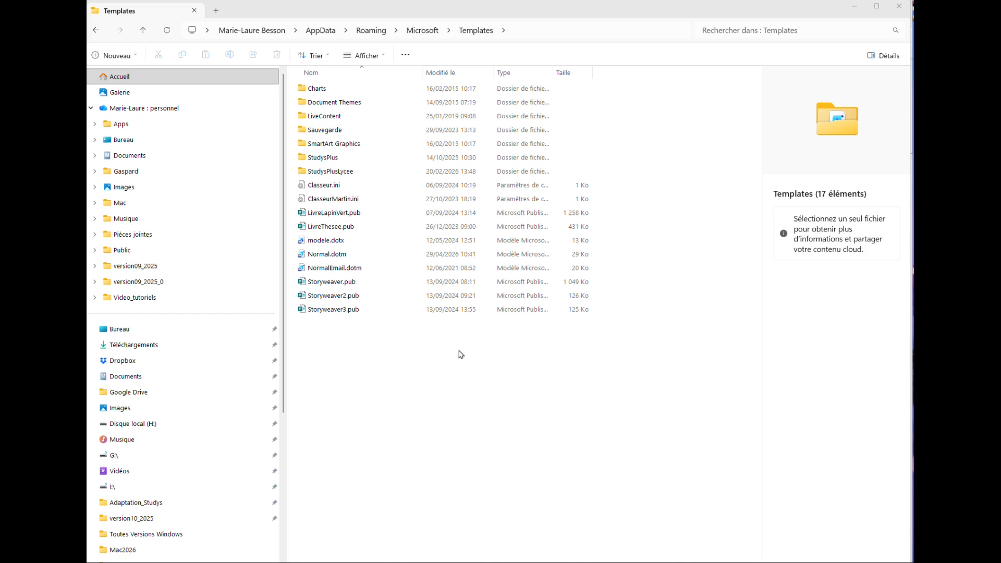
Examine the contents of the StudysPlus folder inside Templates and return to the Templates folder
{"action": "left_click", "coordinate": [411, 358]}
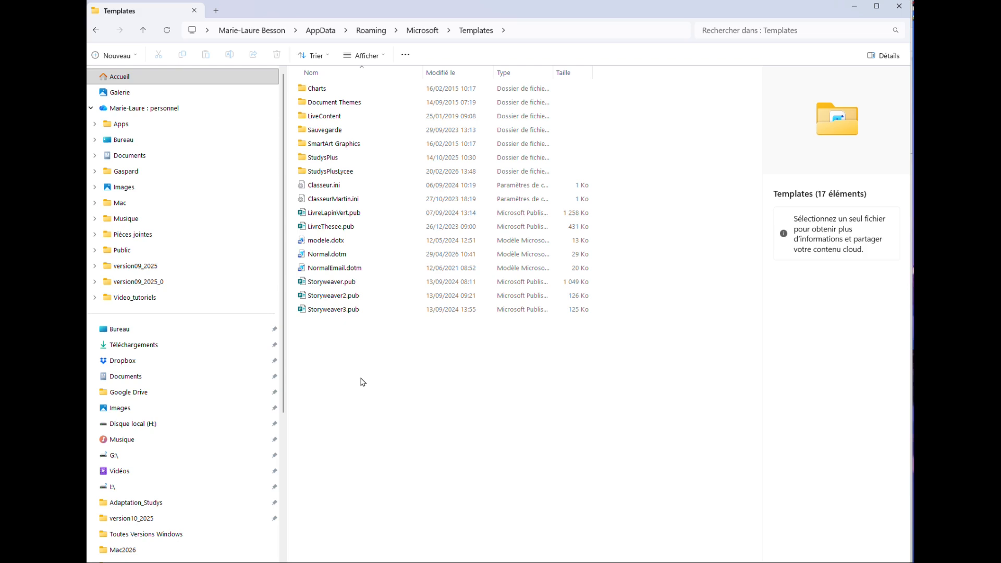
{"action": "double_click", "coordinate": [337, 158]}
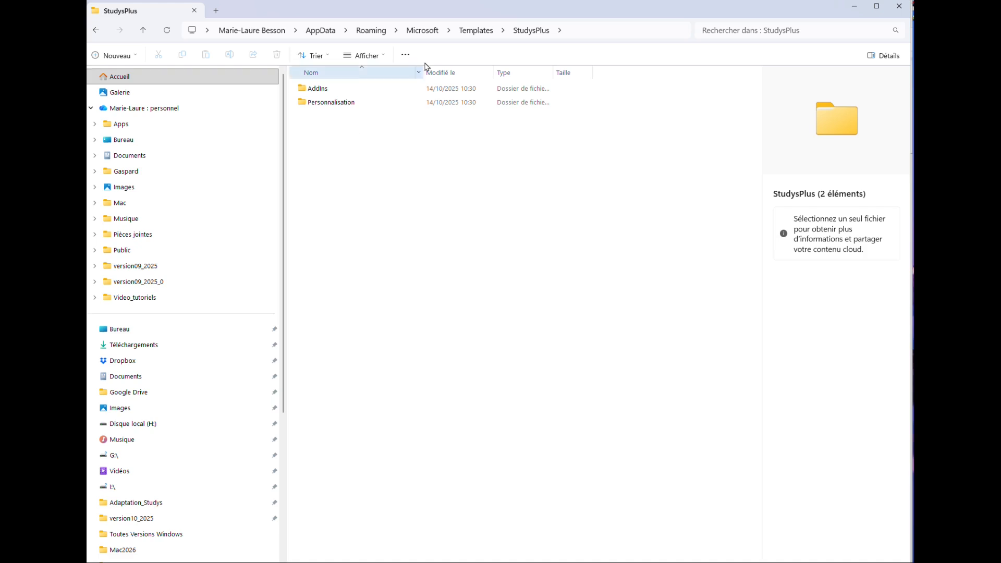
{"action": "left_click", "coordinate": [470, 31]}
{"action": "left_click", "coordinate": [388, 360]}
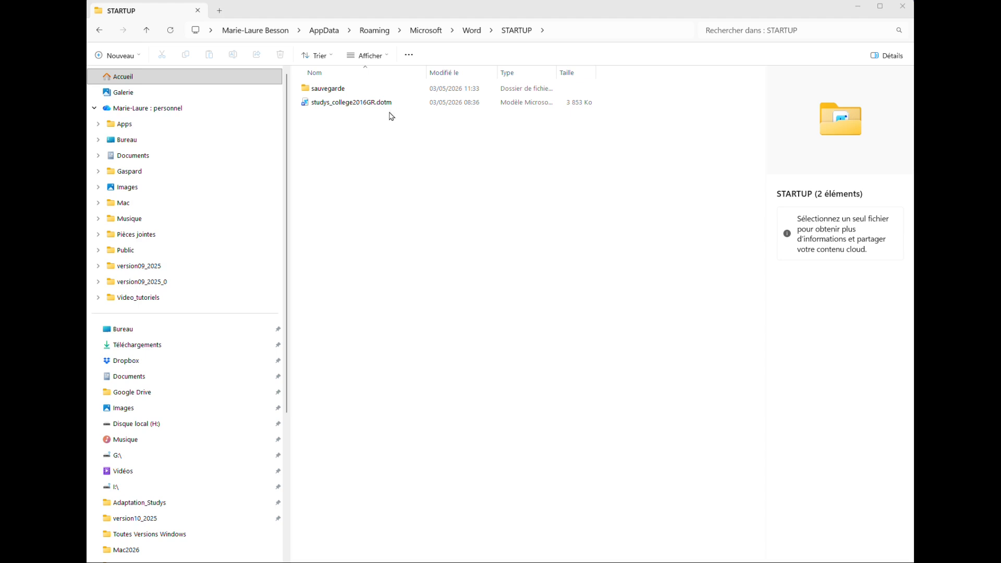
In the Word STARTUP folder, move studys_college2016GR.dotm into the sauvegarde subfolder
{"action": "left_click", "coordinate": [353, 106]}
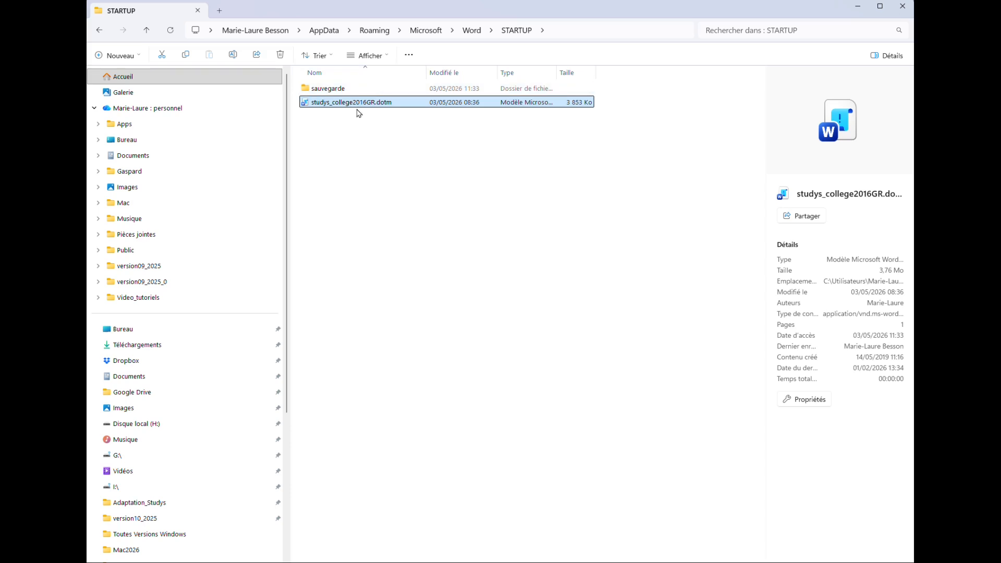
{"action": "left_click_drag", "start_coordinate": [351, 100], "coordinate": [337, 92]}
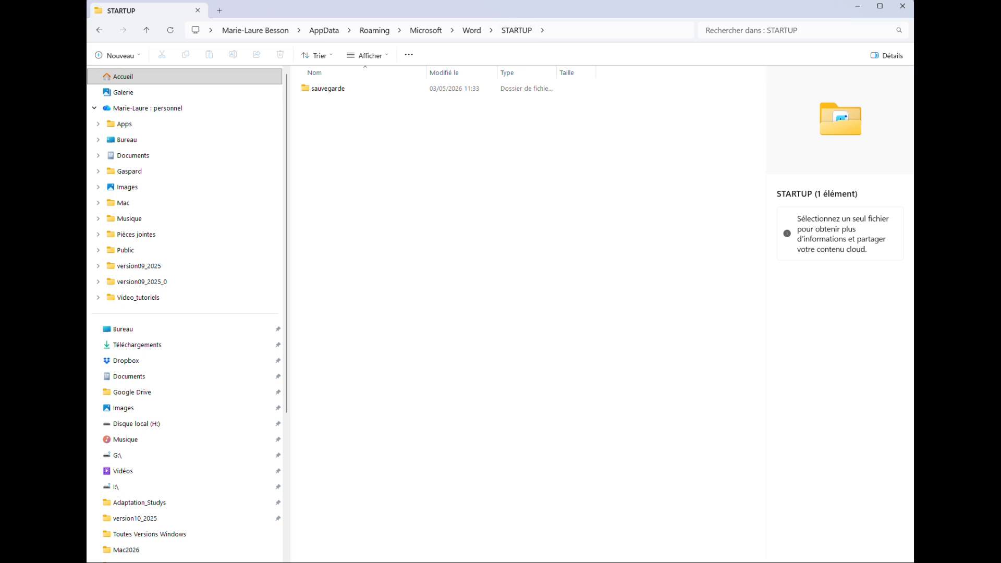
Switch to Word, check which ribbon tabs load in a blank document, and close Word
{"action": "left_click", "coordinate": [543, 562]}
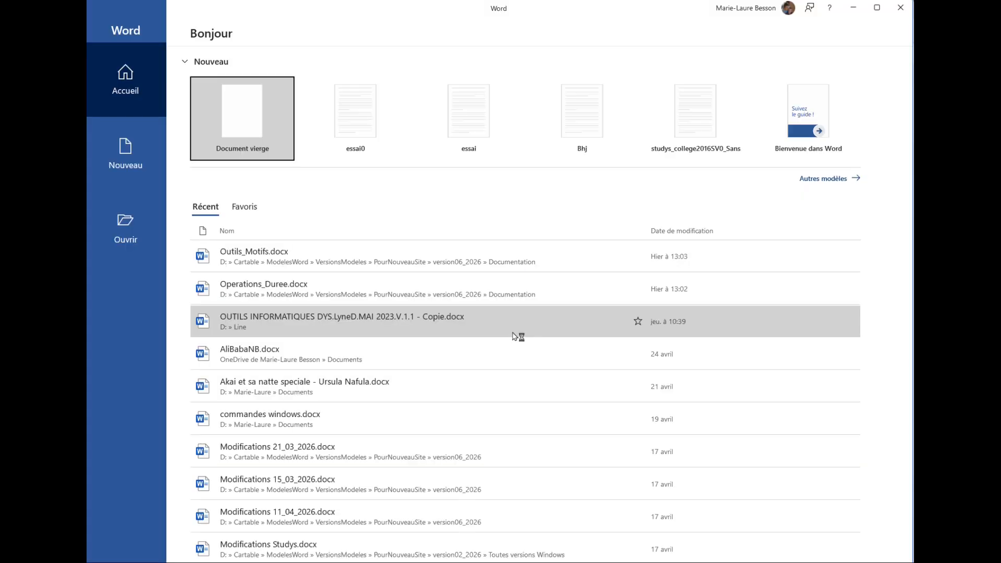
{"action": "left_click", "coordinate": [254, 124]}
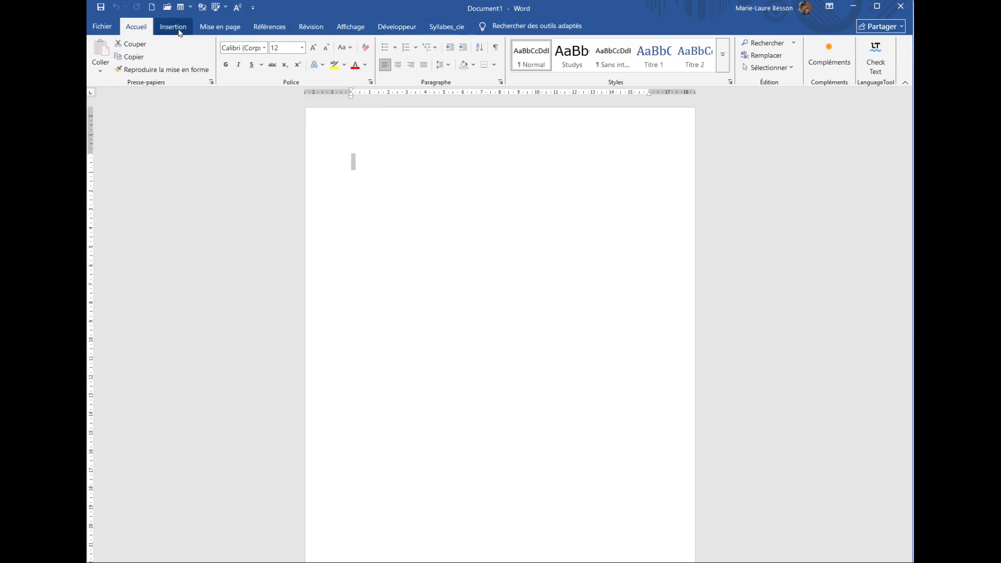
{"action": "left_click", "coordinate": [902, 7]}
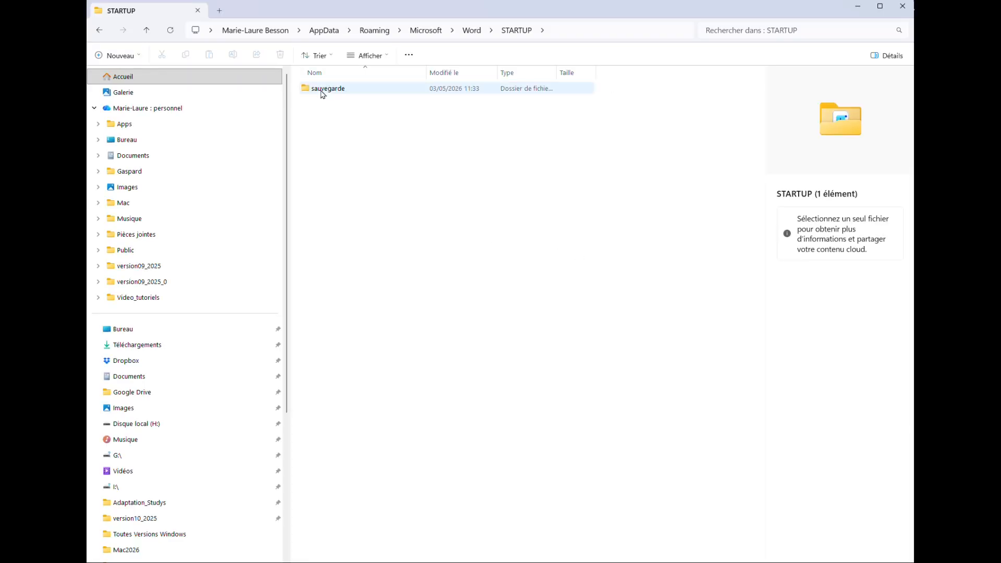
Move studys_ClasseurCollege2016GR.dotm from the sauvegarde subfolder up into the Word STARTUP folder and return to STARTUP
{"action": "double_click", "coordinate": [322, 92]}
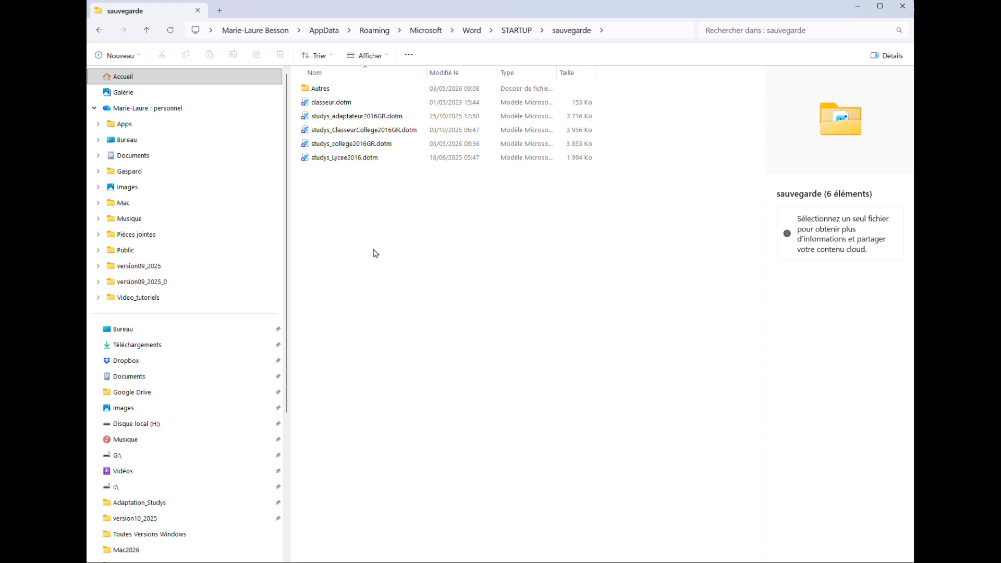
{"action": "left_click", "coordinate": [360, 133]}
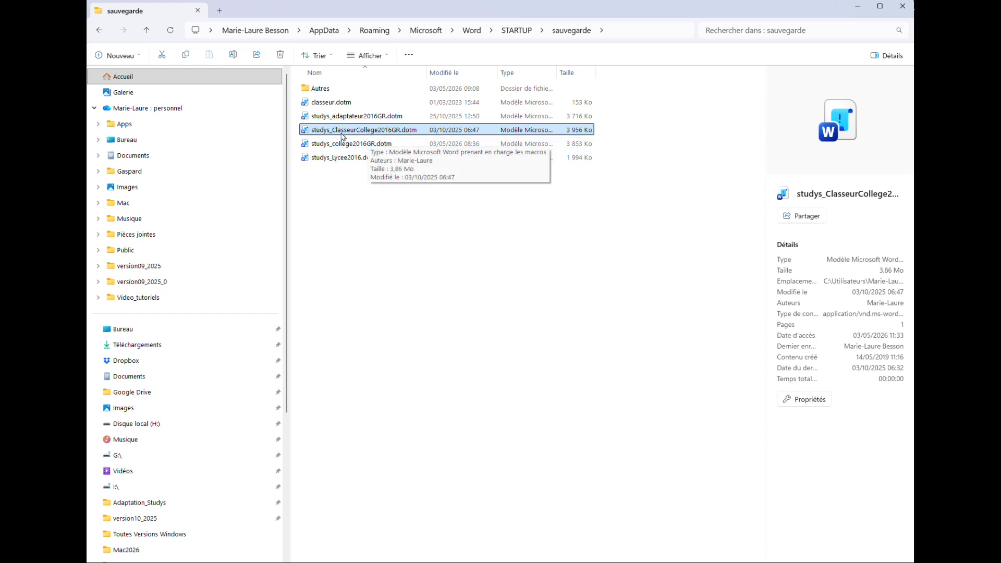
{"action": "left_click_drag", "start_coordinate": [335, 134], "coordinate": [519, 35]}
{"action": "left_click", "coordinate": [518, 31]}
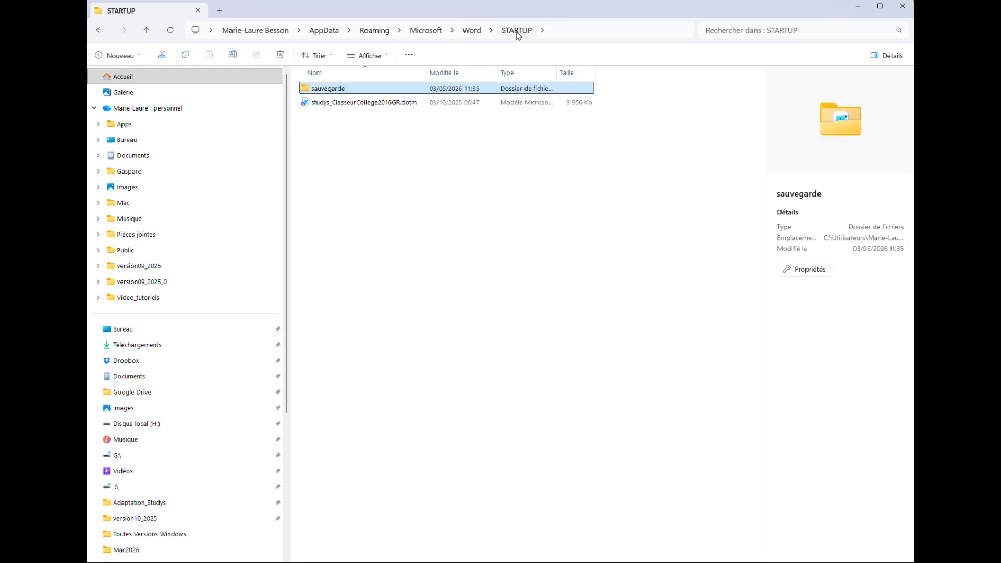
{"action": "left_click", "coordinate": [330, 154]}
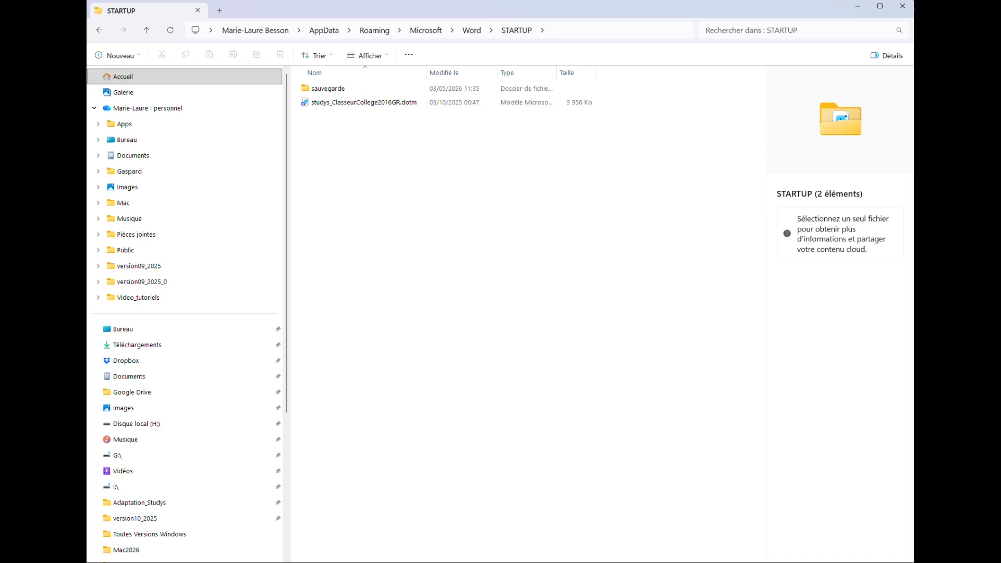
Switch to Word, create a blank document, examine the Classeurs tab, and close Word without saving the document
{"action": "left_click", "coordinate": [558, 562]}
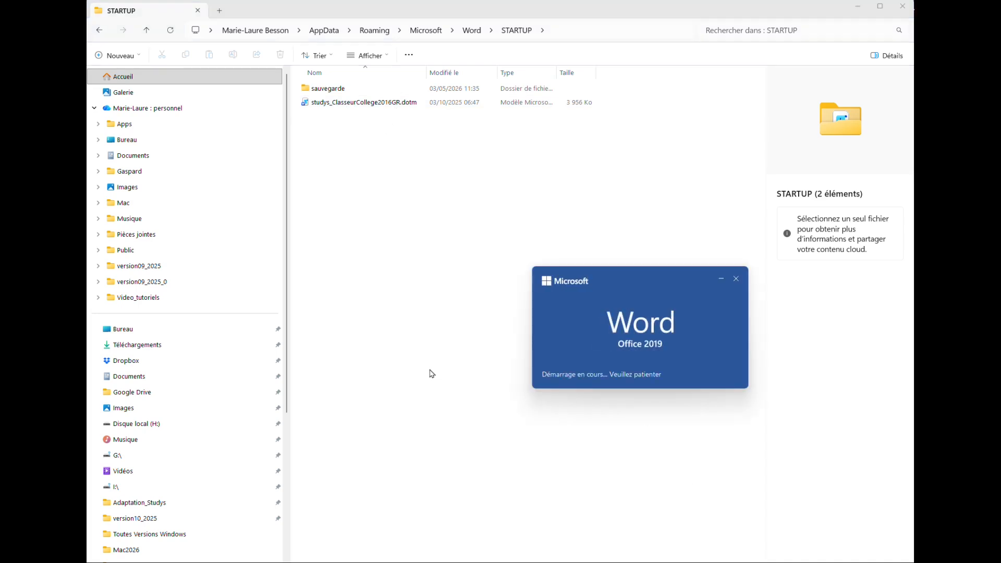
{"action": "left_click", "coordinate": [239, 101]}
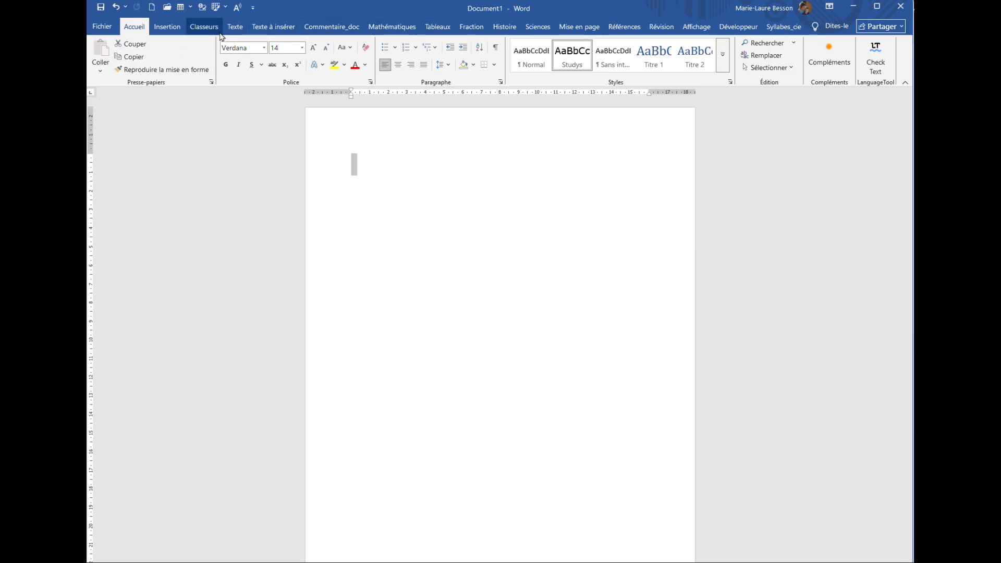
{"action": "left_click", "coordinate": [204, 26]}
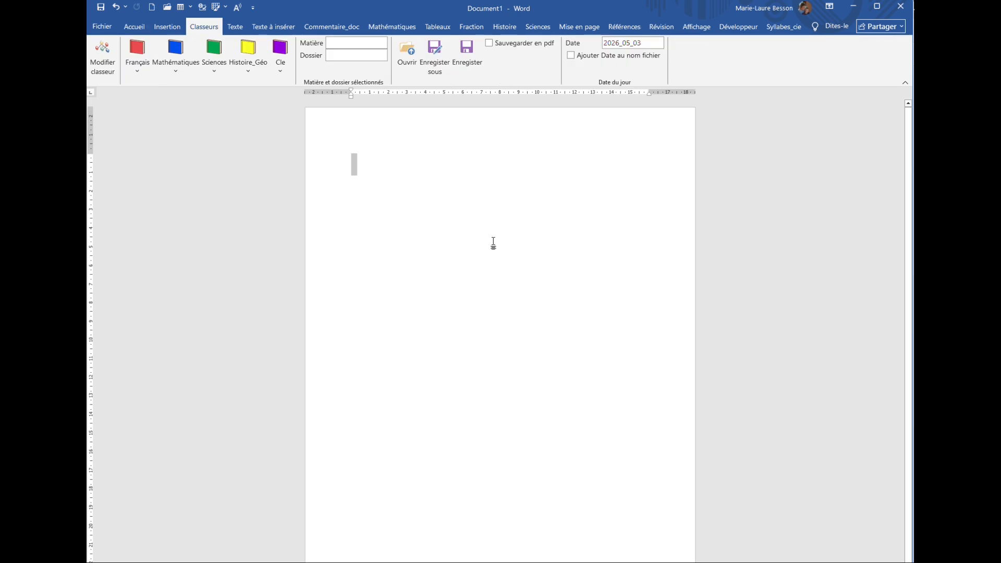
{"action": "left_click", "coordinate": [901, 6]}
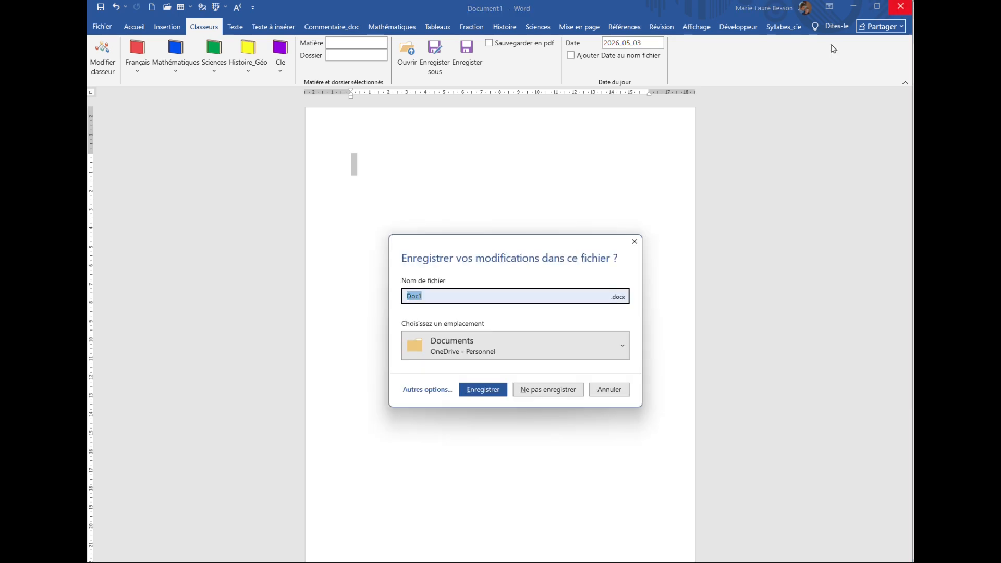
{"action": "left_click", "coordinate": [542, 394]}
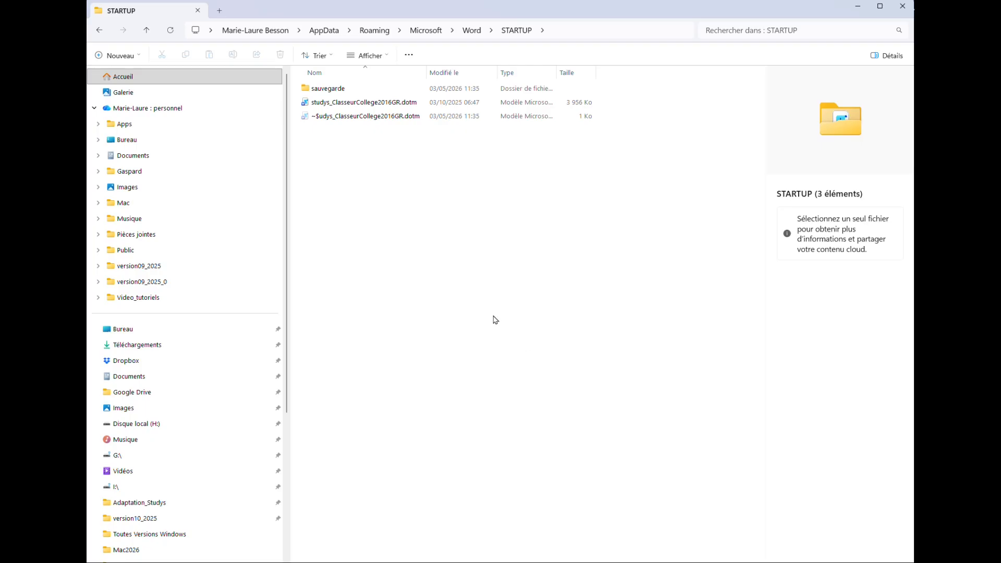